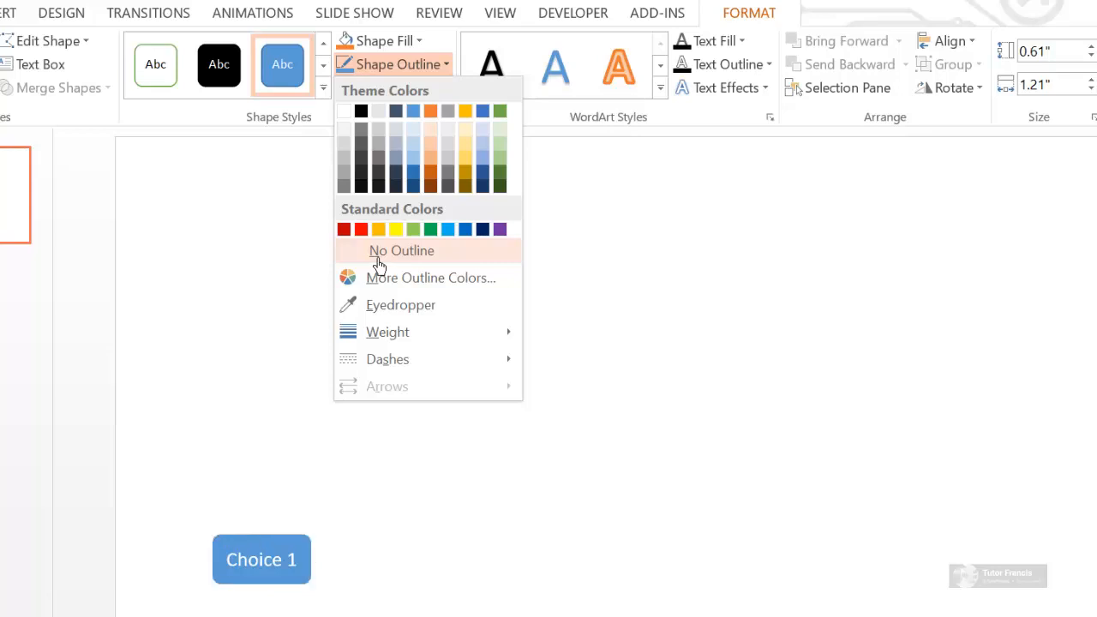
# Step: Remove the outline from the Choice 1 button and place a copy of the button directly to its right
pyautogui.click(378, 260)
pyautogui.rightClick(285, 549)
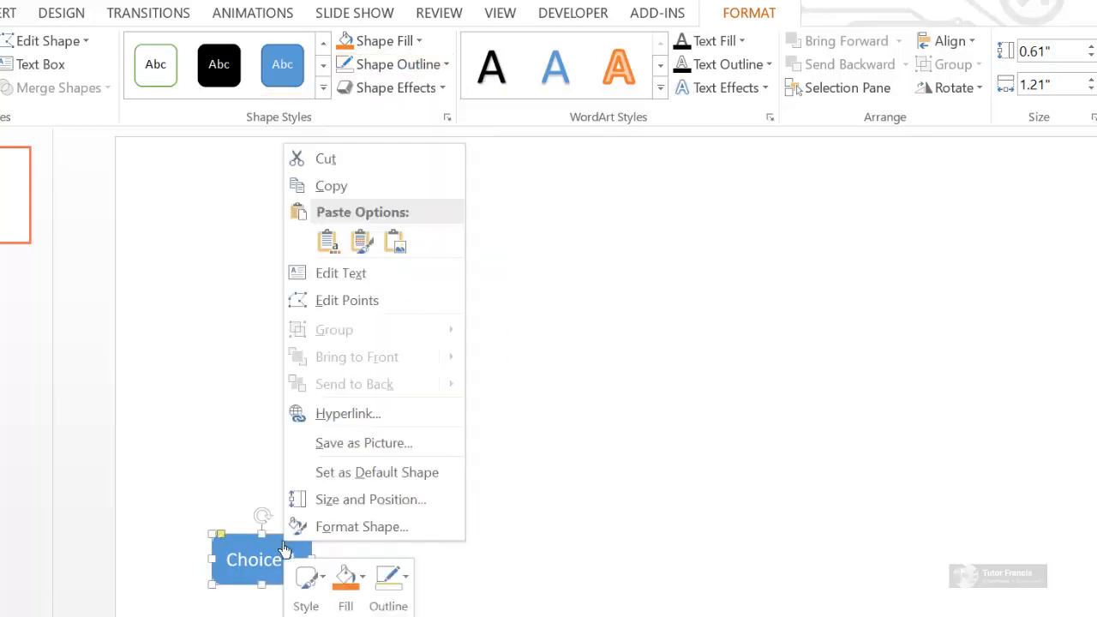
pyautogui.click(341, 186)
pyautogui.rightClick(386, 546)
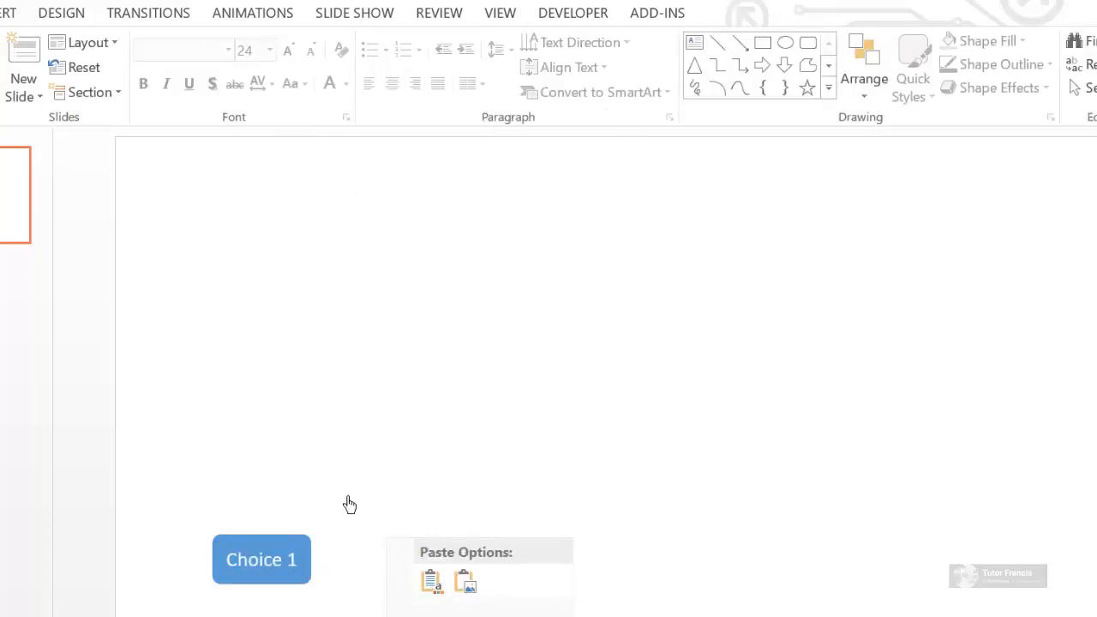
pyautogui.click(428, 583)
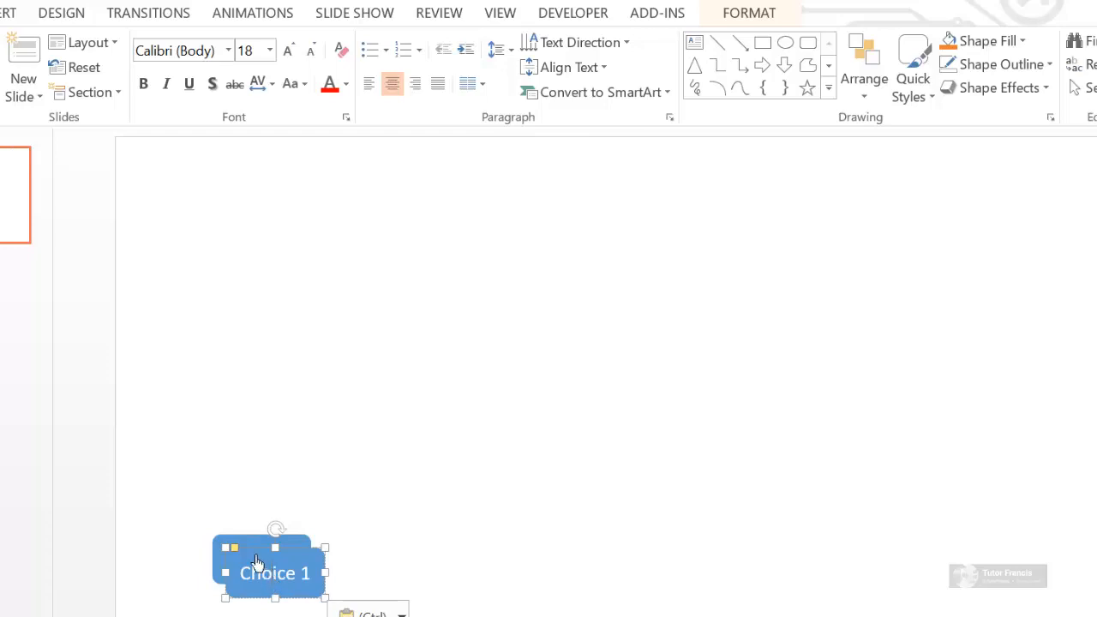
pyautogui.moveTo(257, 558); pyautogui.dragTo(366, 542)
# Step: Change the label of the copied button to Choice 2
pyautogui.click(418, 561)
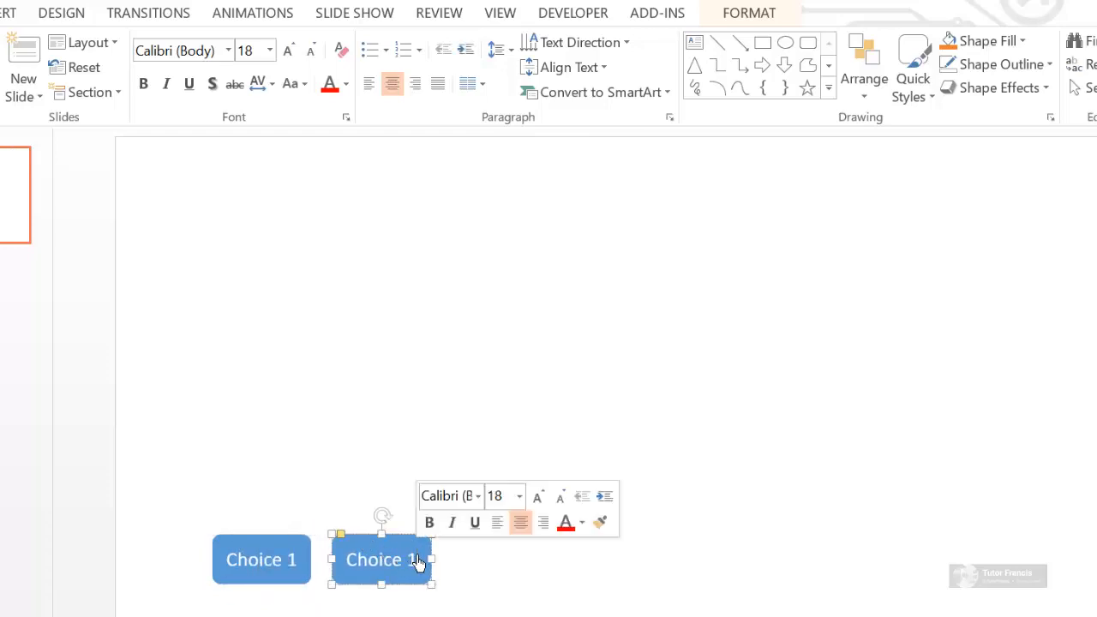
pyautogui.press('BackSpace')
pyautogui.write('2')
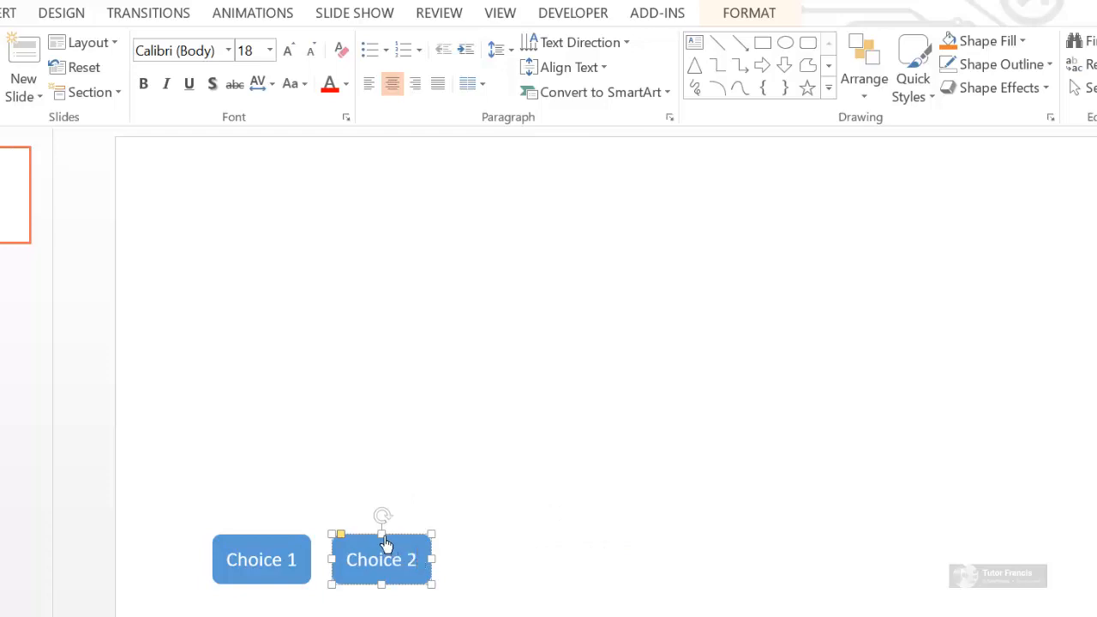
# Step: Duplicate the Choice 2 button, align the copy to its right with equal spacing, and label it Choice 3
pyautogui.hotkey('ctrl', 'd')
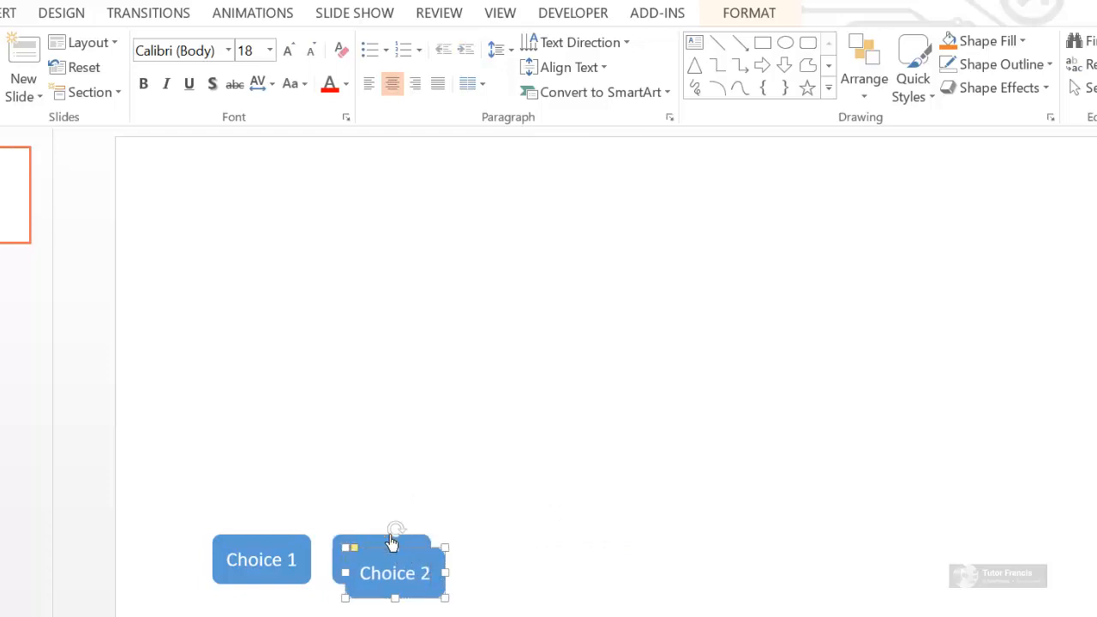
pyautogui.moveTo(422, 609); pyautogui.dragTo(529, 599)
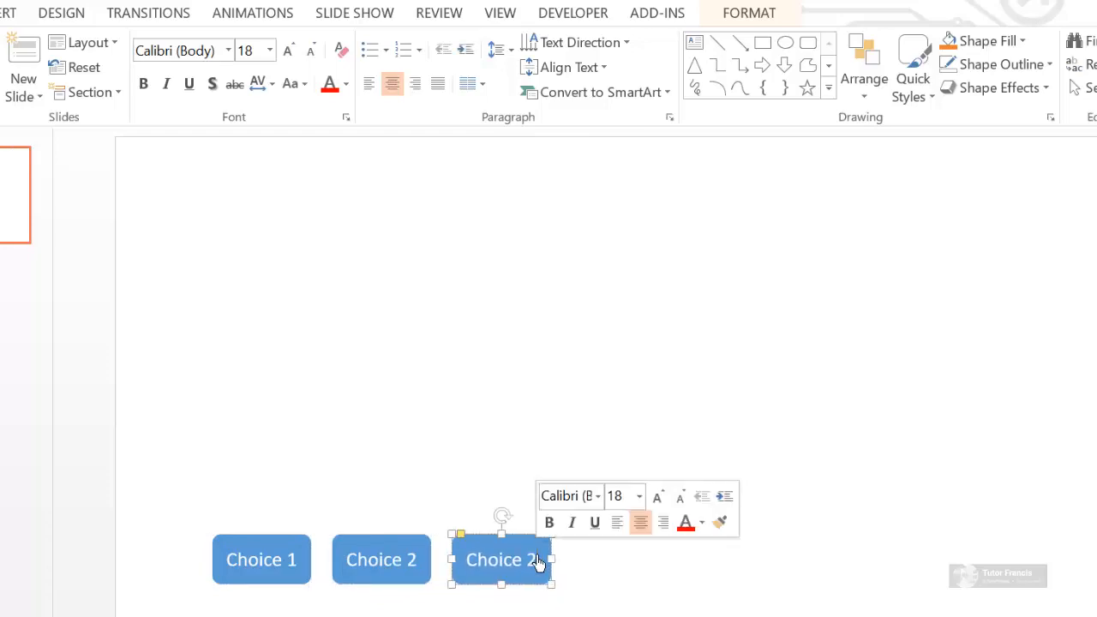
pyautogui.click(538, 562)
pyautogui.press('BackSpace')
pyautogui.write('3')
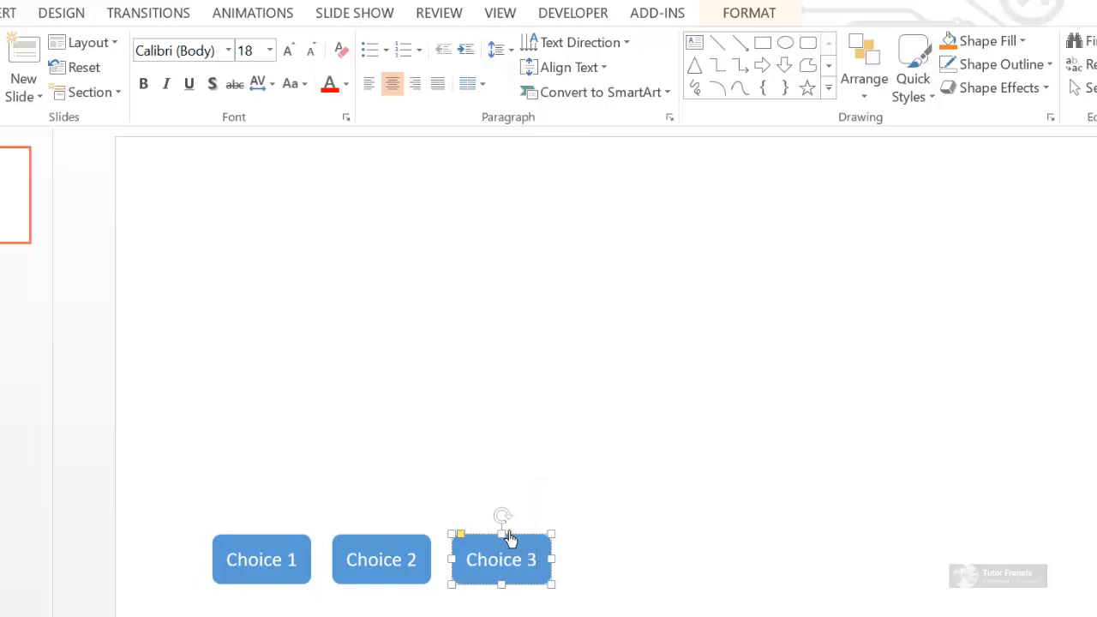
# Step: Duplicate the Choice 3 button at the end of the row and label the copy Choice 4
pyautogui.hotkey('ctrl', 'd')
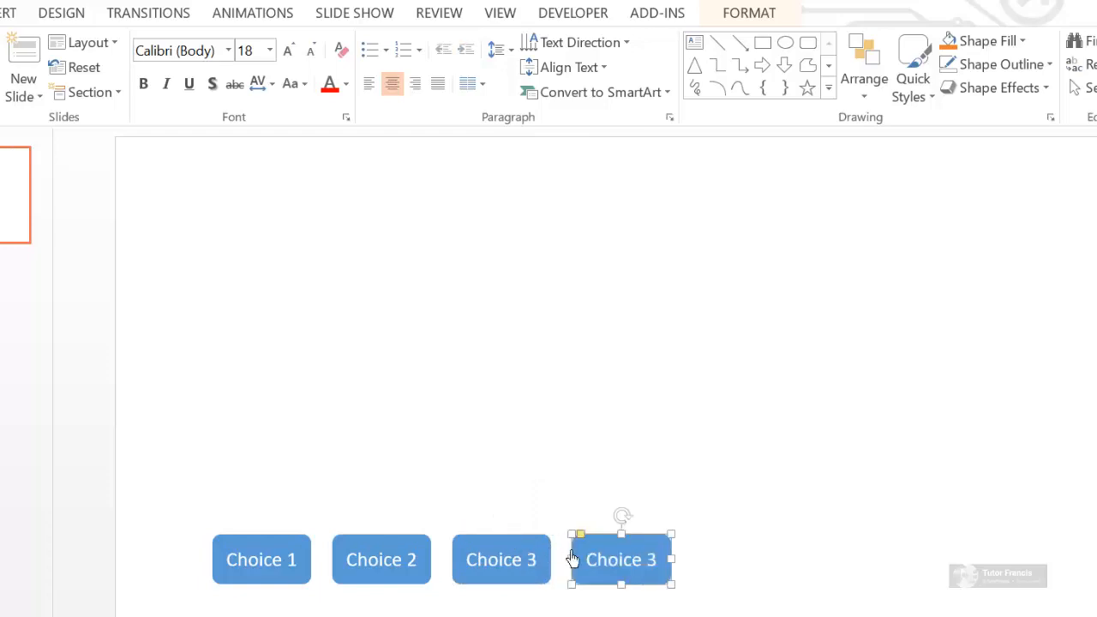
pyautogui.click(654, 563)
pyautogui.press('BackSpace')
pyautogui.write('4')
pyautogui.click(480, 602)
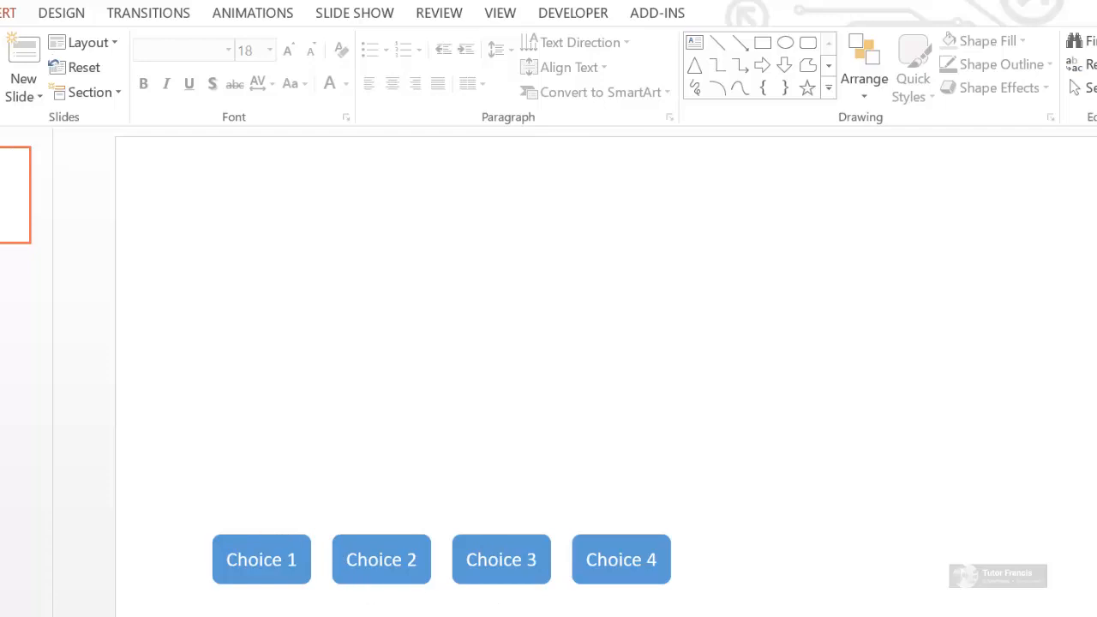
# Step: Insert a text box above the Choice 1 and Choice 2 buttons and enter 5 in it as an equation
pyautogui.click(15, 14)
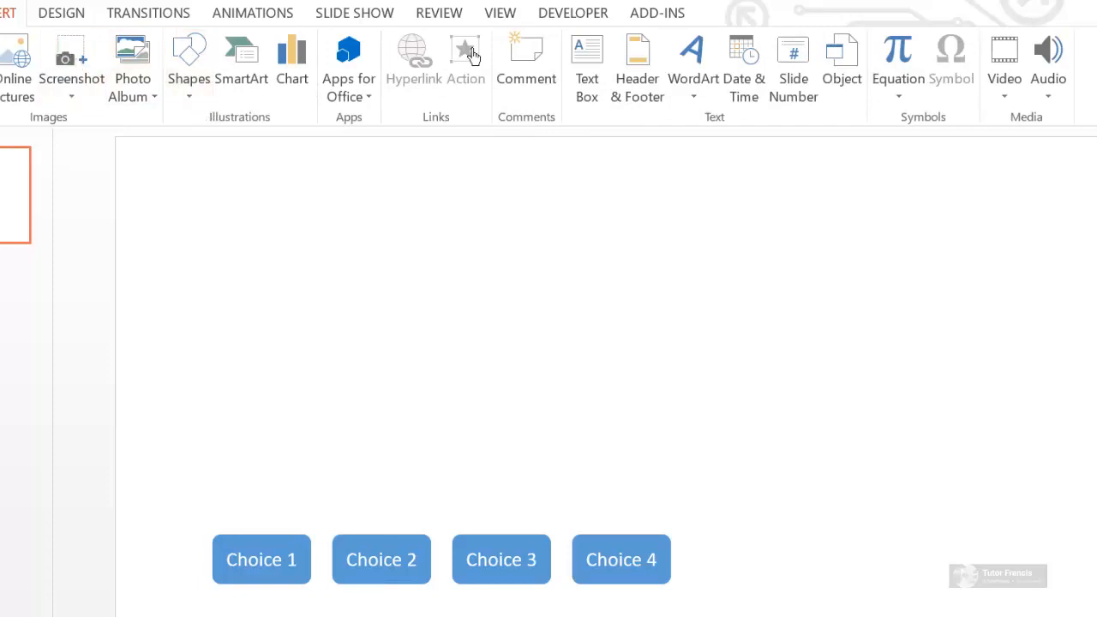
pyautogui.click(591, 60)
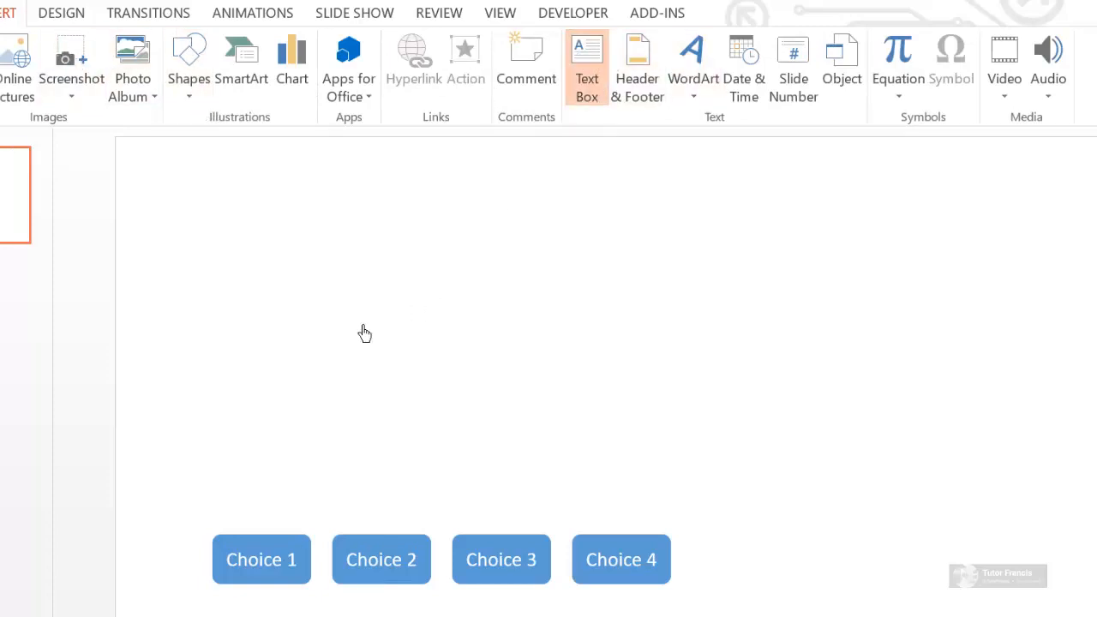
pyautogui.moveTo(277, 364); pyautogui.dragTo(362, 447)
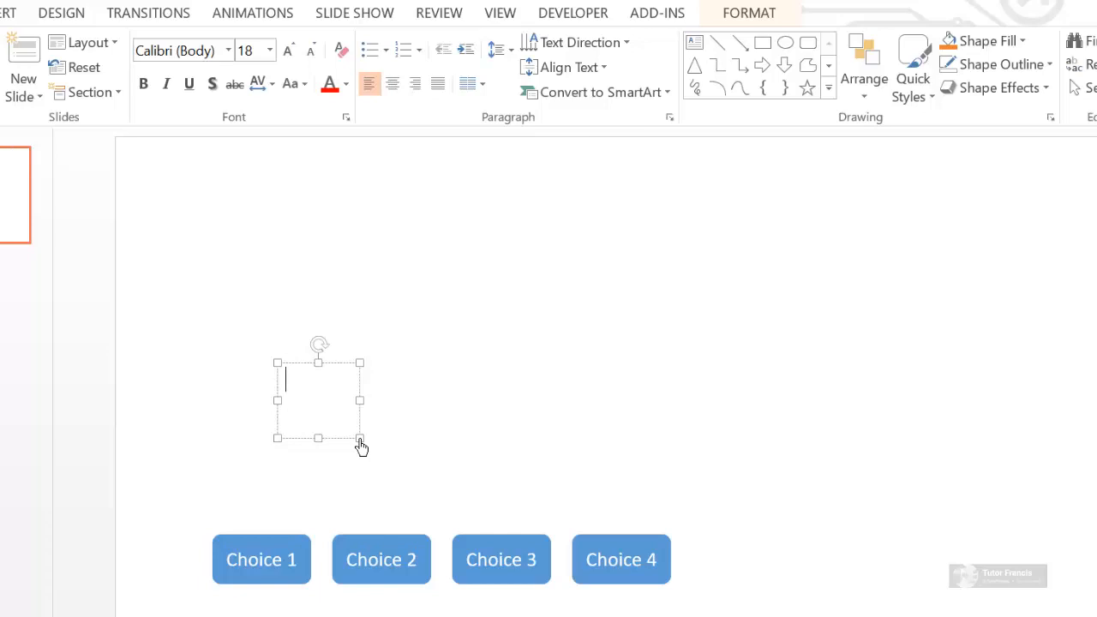
pyautogui.hotkey('alt', '=')
pyautogui.write('5')
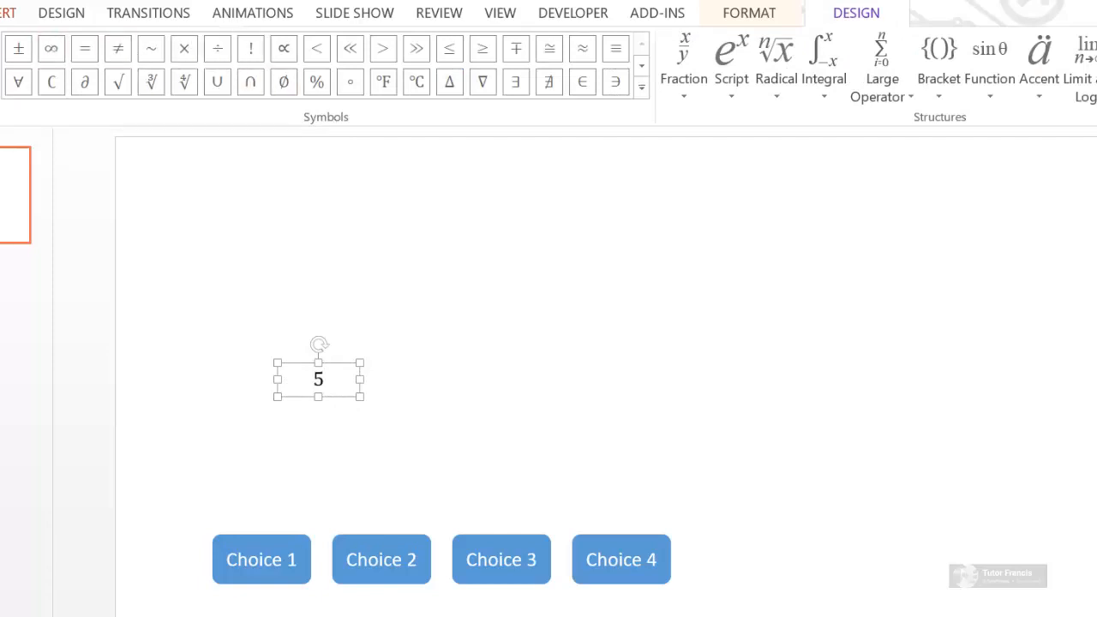
# Step: Increase the font size of the 5 to 72
pyautogui.click(2, 12)
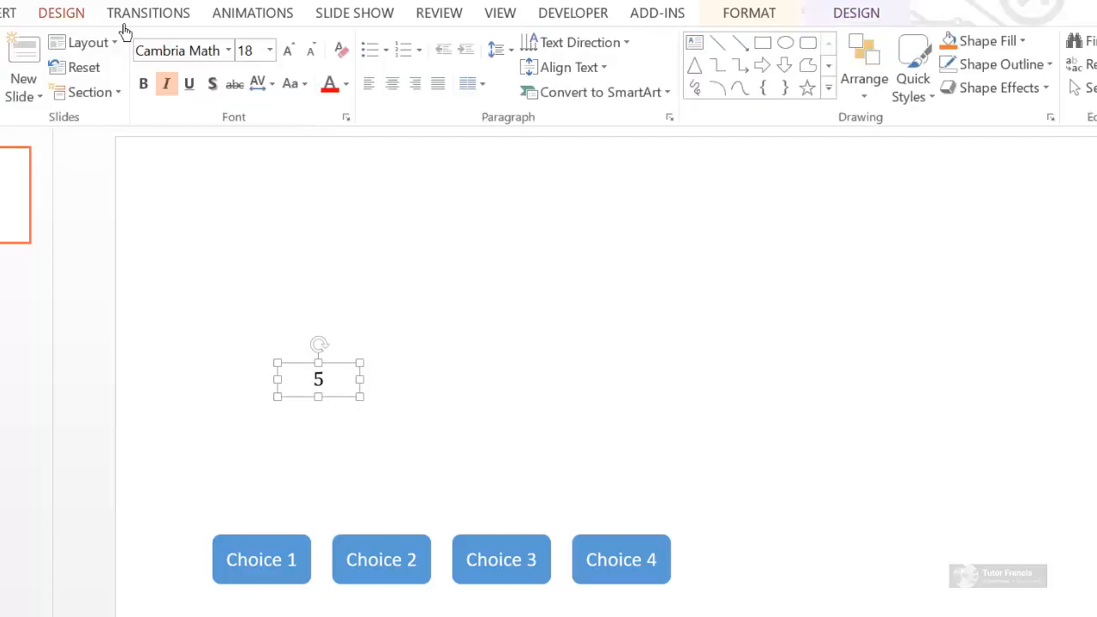
pyautogui.click(289, 53)
pyautogui.click(289, 53)
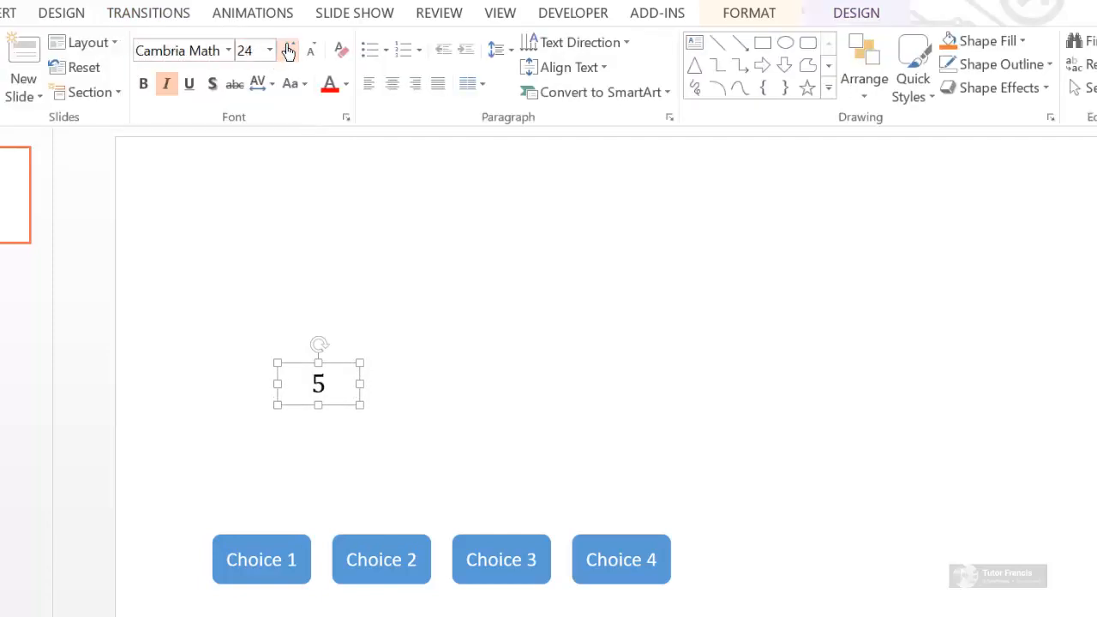
pyautogui.click(289, 53)
pyautogui.click(289, 53)
pyautogui.click(289, 51)
pyautogui.click(289, 51)
pyautogui.click(289, 51)
pyautogui.click(289, 52)
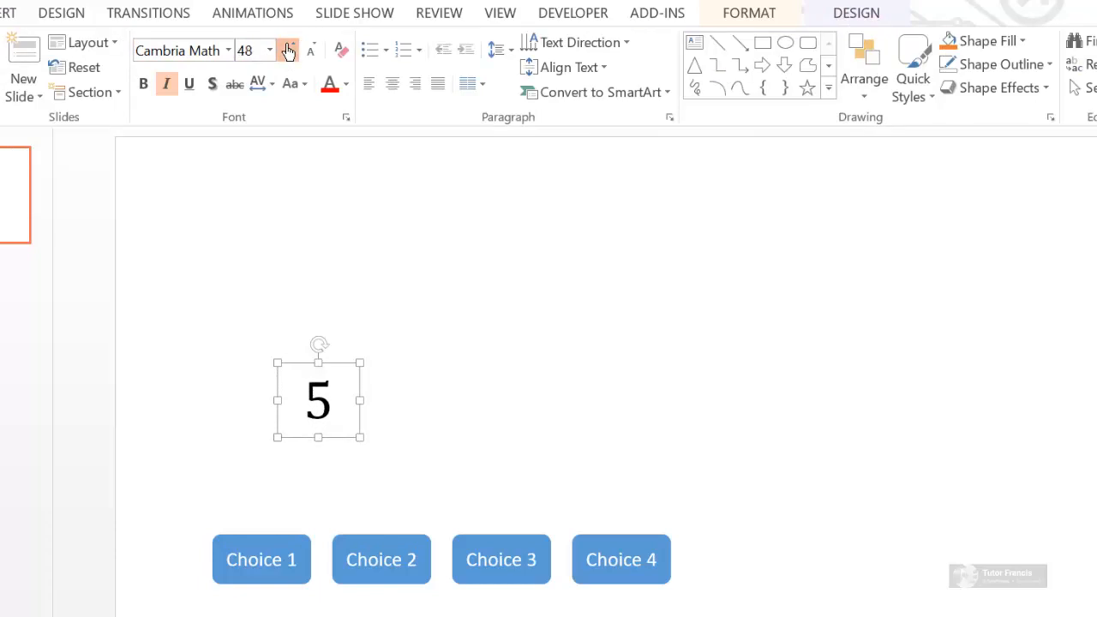
pyautogui.click(289, 51)
pyautogui.click(289, 52)
pyautogui.click(289, 52)
pyautogui.click(289, 54)
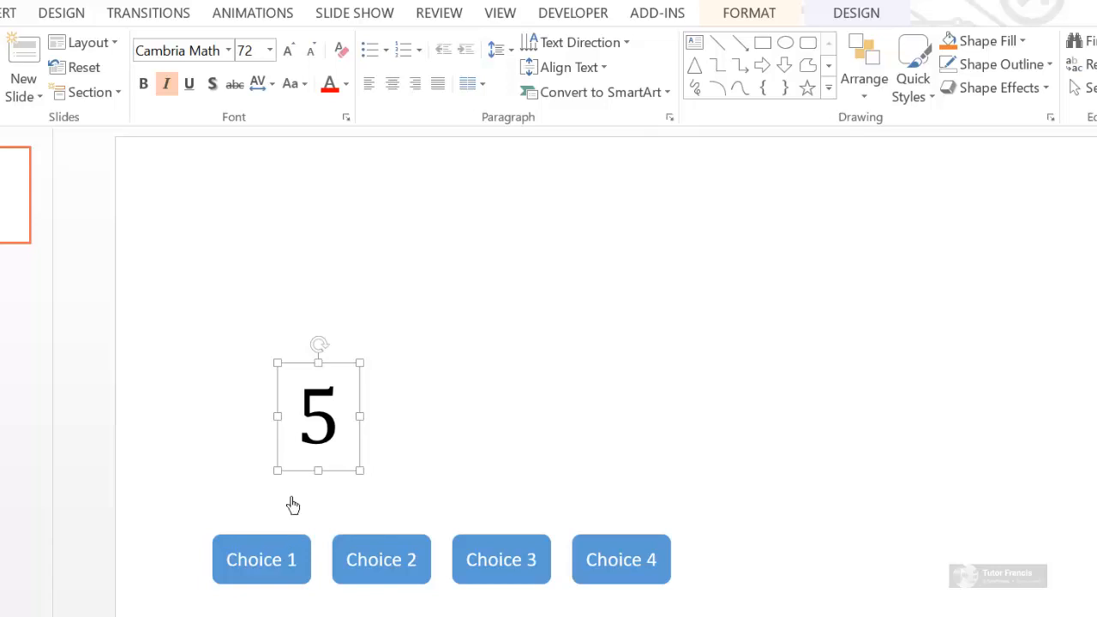
# Step: Apply a Custom Path motion animation to the 5, tracing a large closed rectangle around the slide from its upper-left corner
pyautogui.click(278, 555)
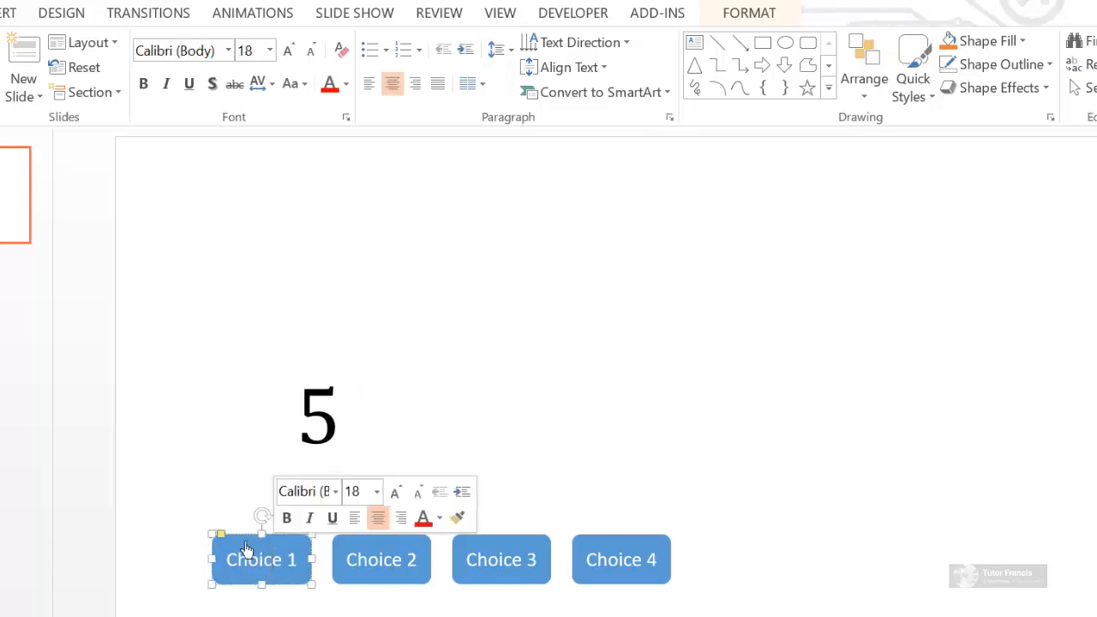
pyautogui.doubleClick(328, 427)
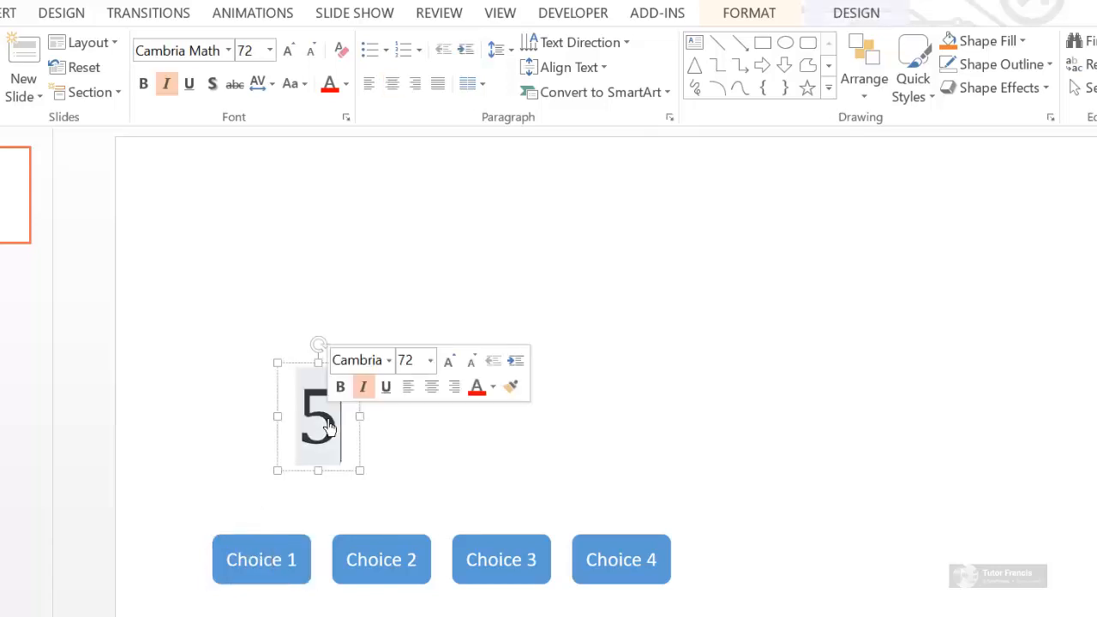
pyautogui.click(293, 370)
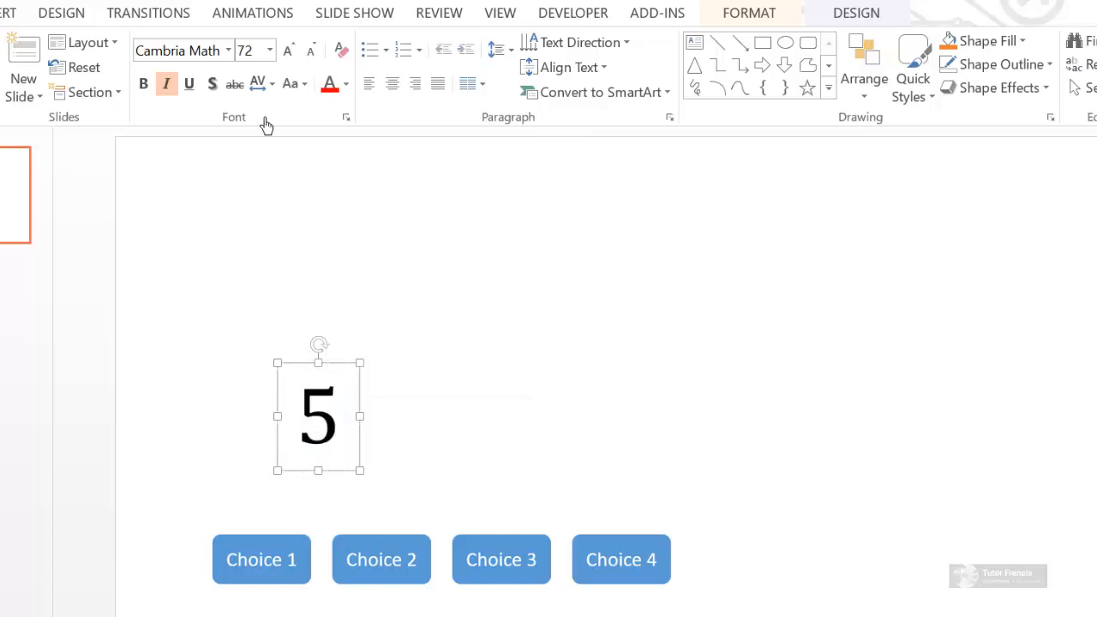
pyautogui.click(224, 17)
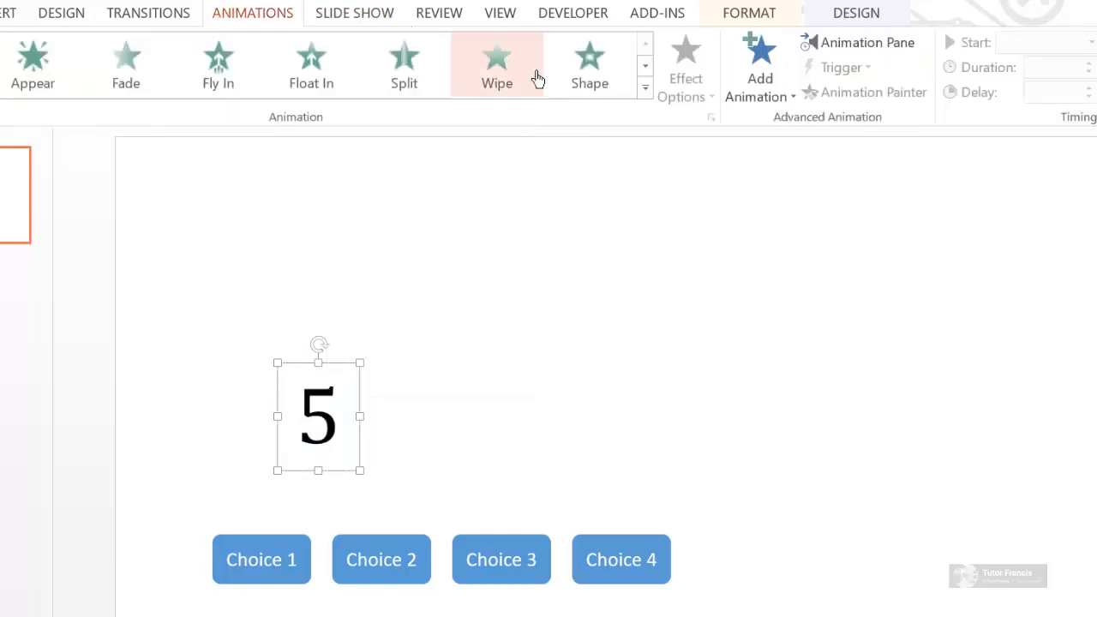
pyautogui.click(641, 91)
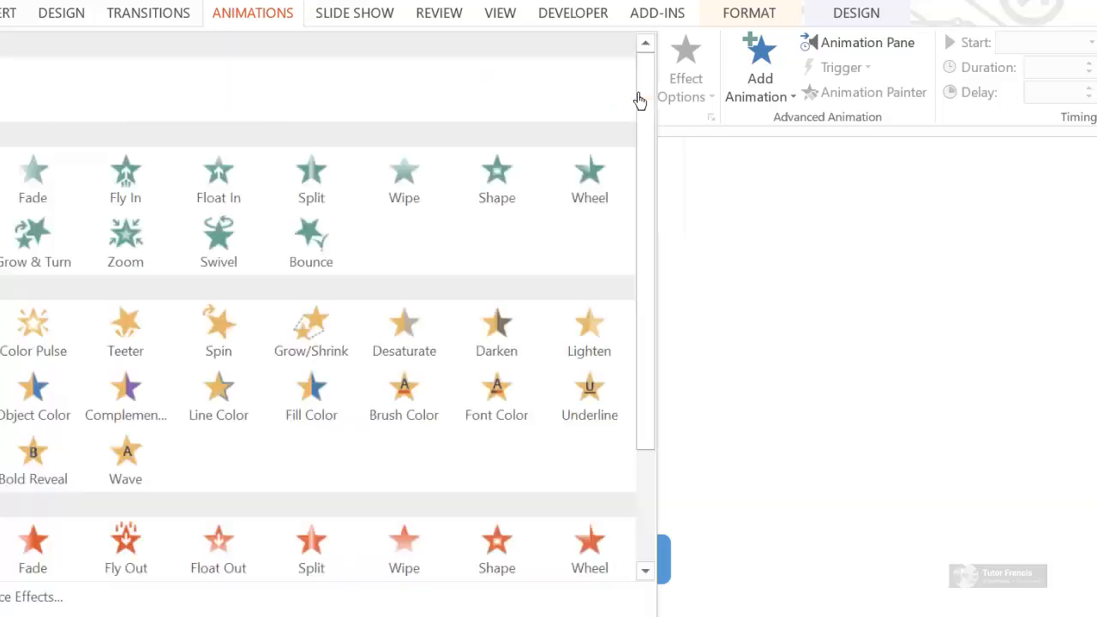
pyautogui.click(647, 480)
pyautogui.click(404, 553)
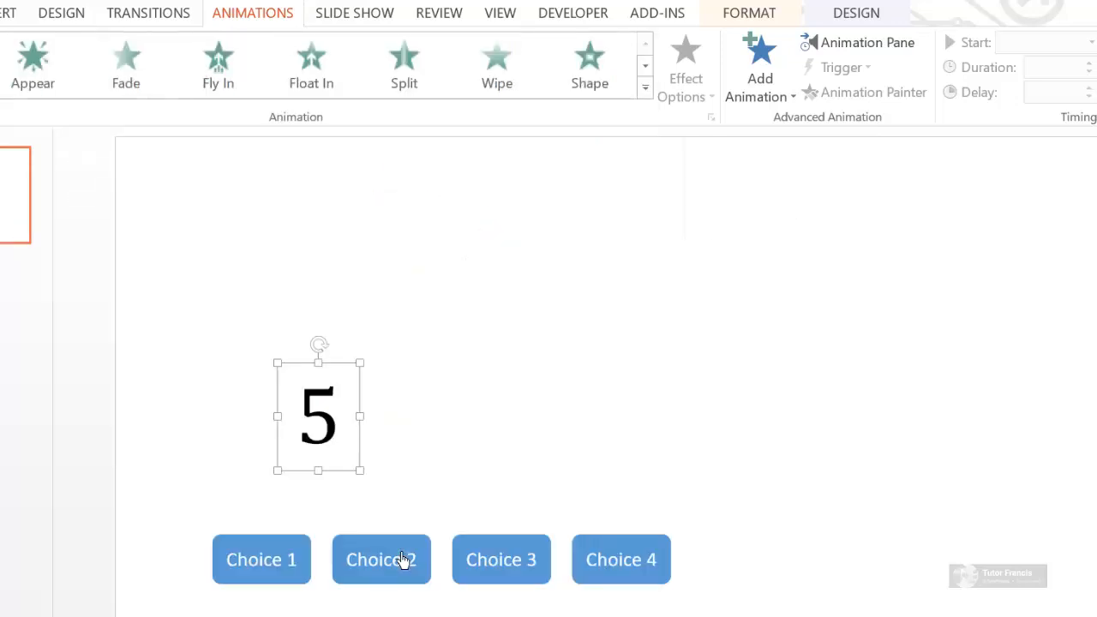
pyautogui.click(182, 193)
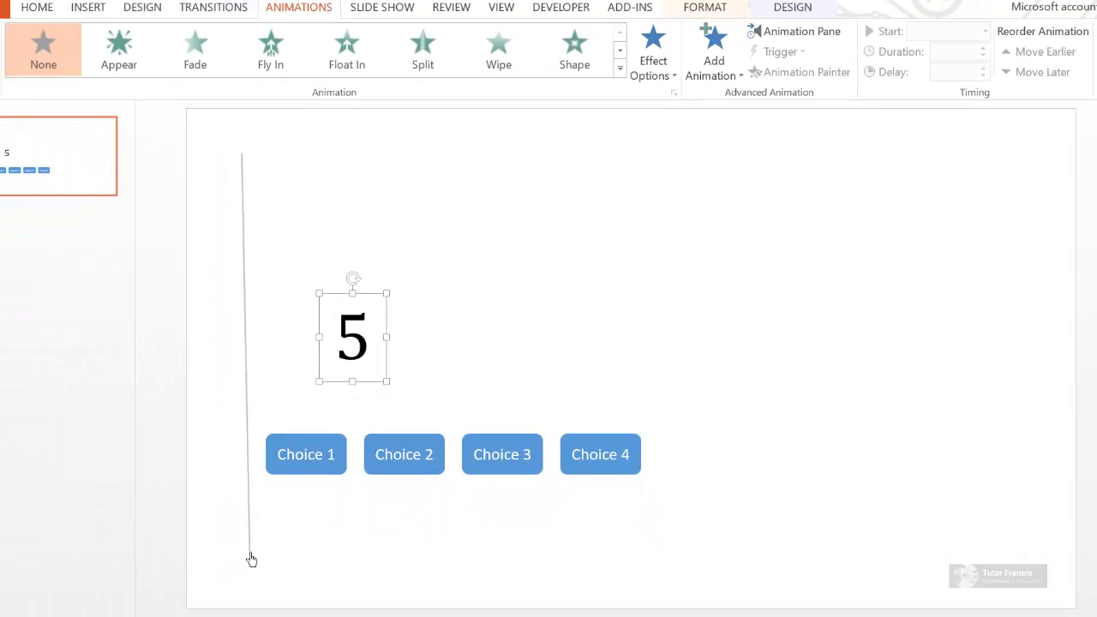
pyautogui.click(250, 556)
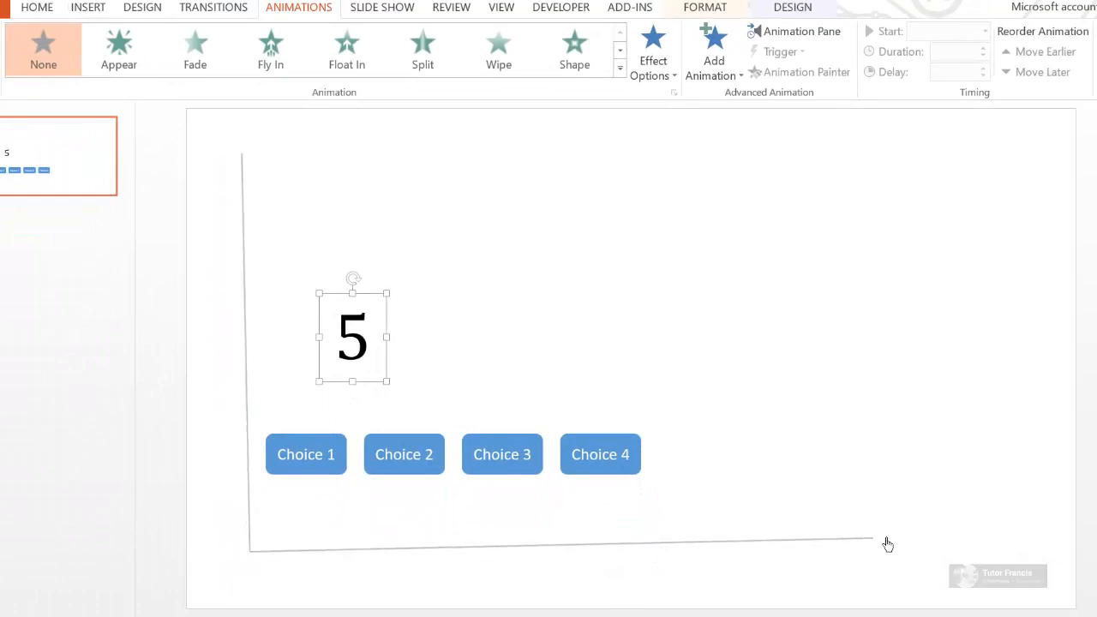
pyautogui.click(973, 549)
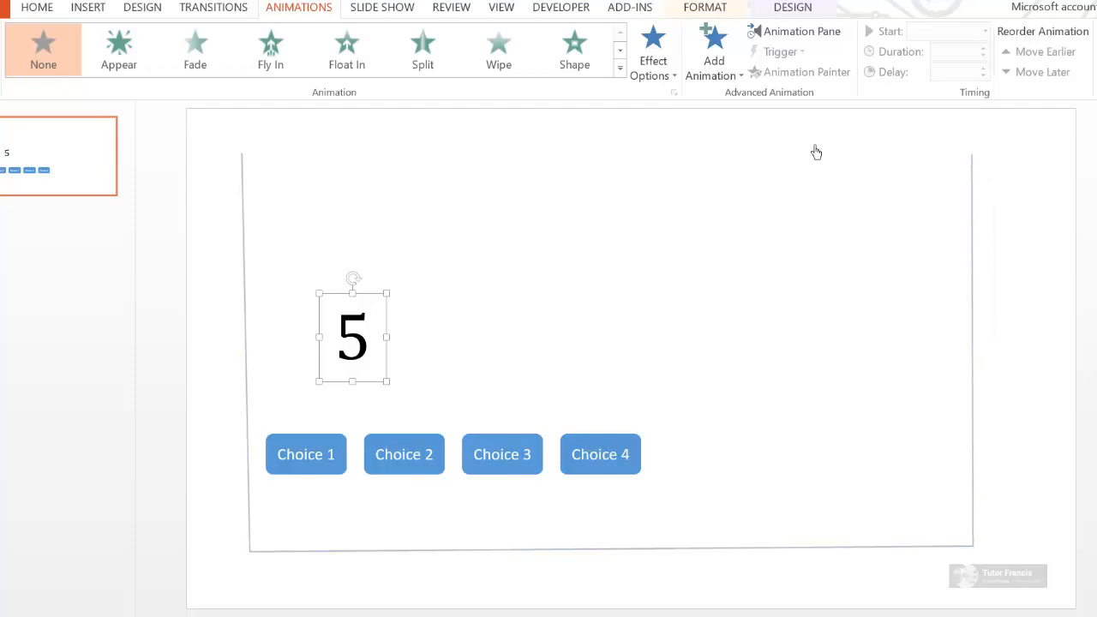
pyautogui.click(244, 159)
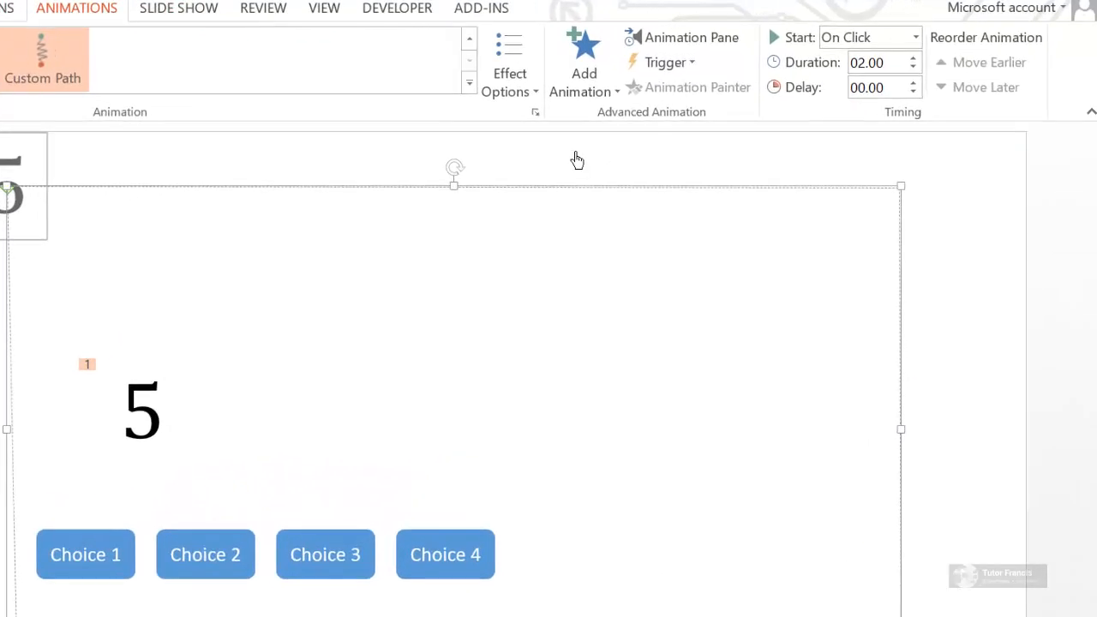
# Step: Set the 5's Custom Path animation to a duration of 15 seconds and a repeat count of 10
pyautogui.click(717, 37)
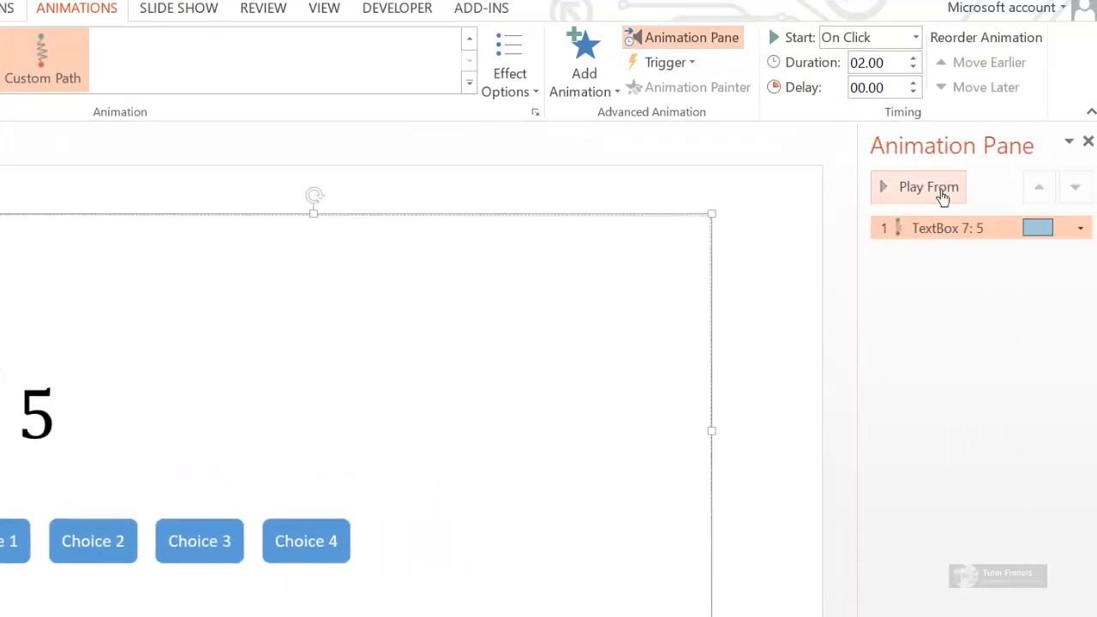
pyautogui.click(1082, 238)
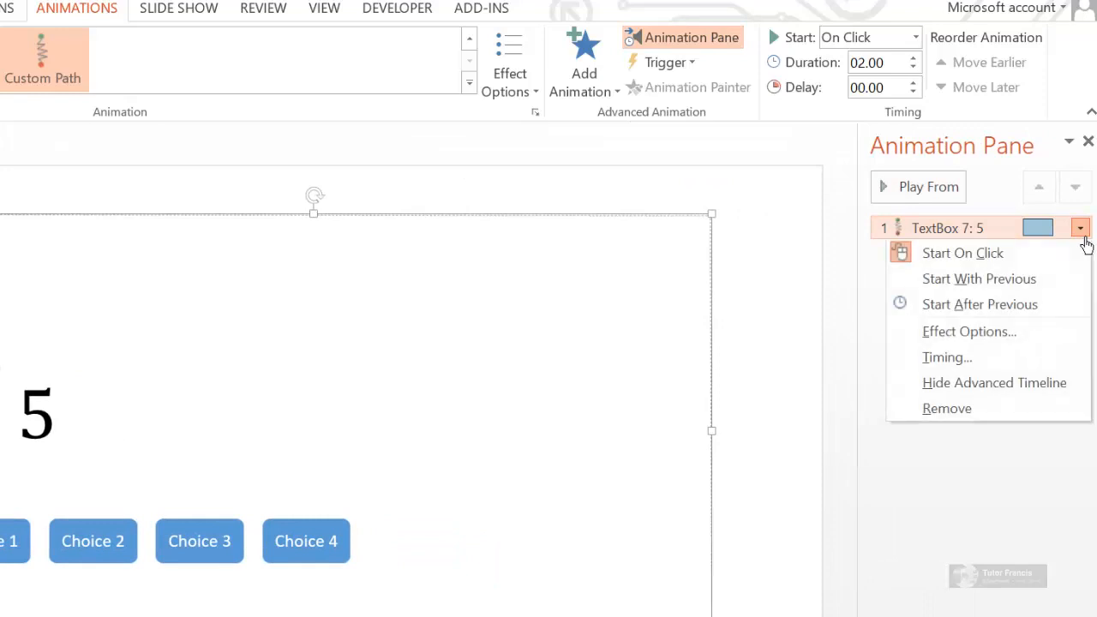
pyautogui.click(949, 333)
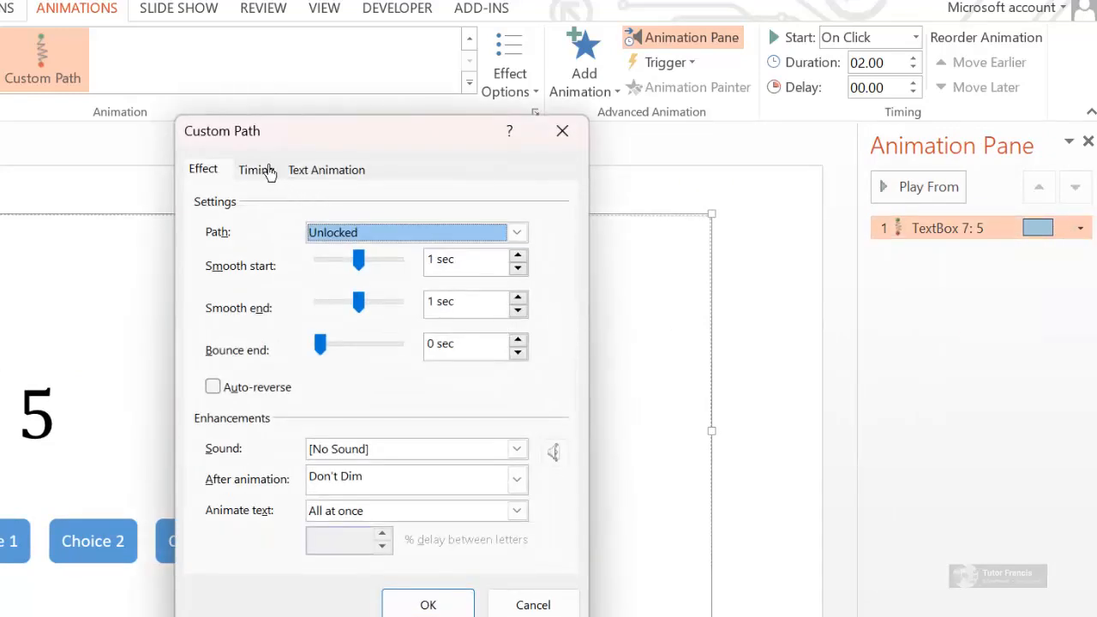
pyautogui.click(267, 171)
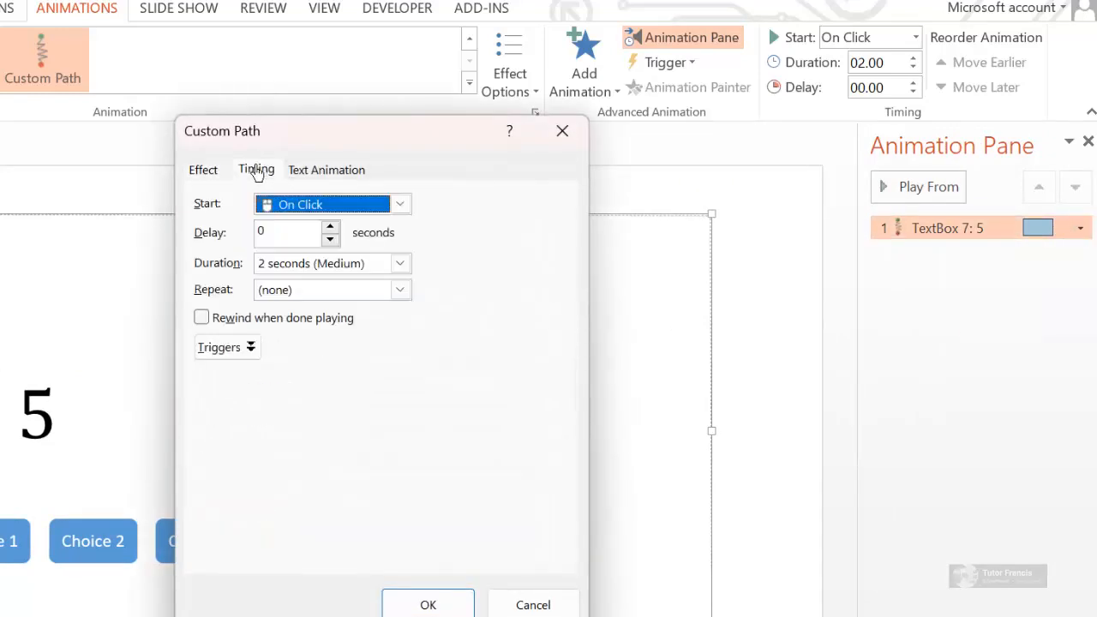
pyautogui.click(265, 271)
pyautogui.click(265, 271)
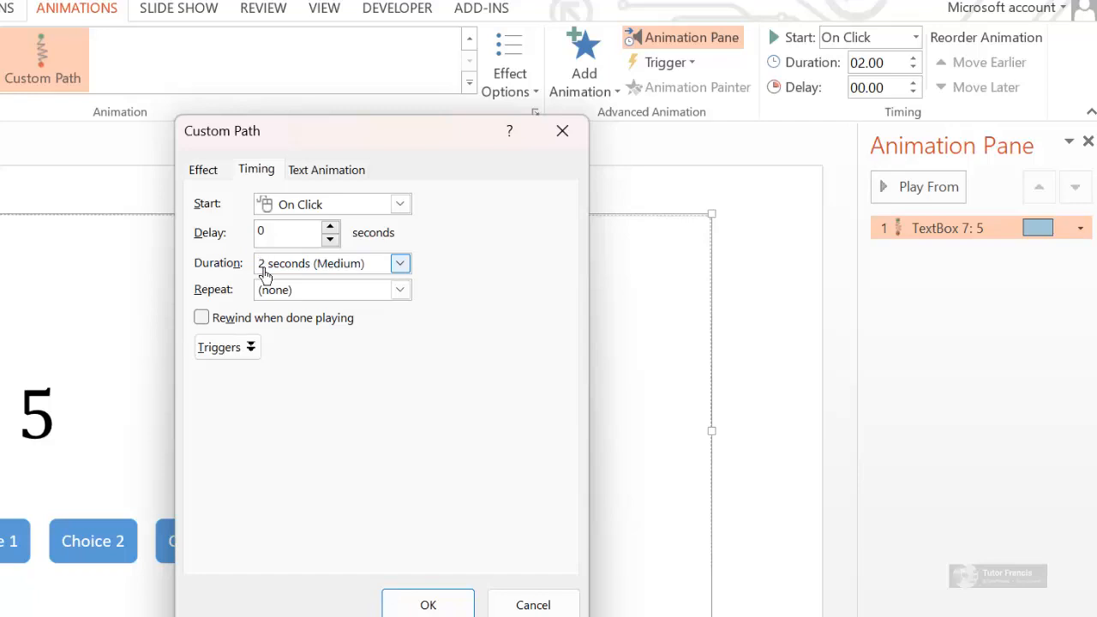
pyautogui.press('BackSpace')
pyautogui.write('15')
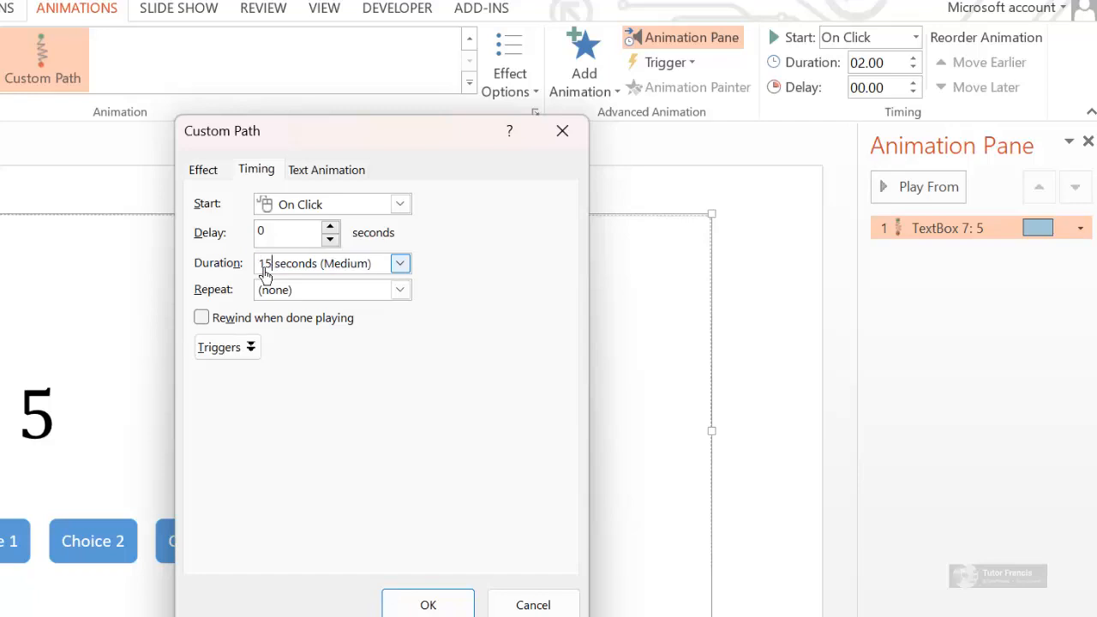
pyautogui.click(305, 297)
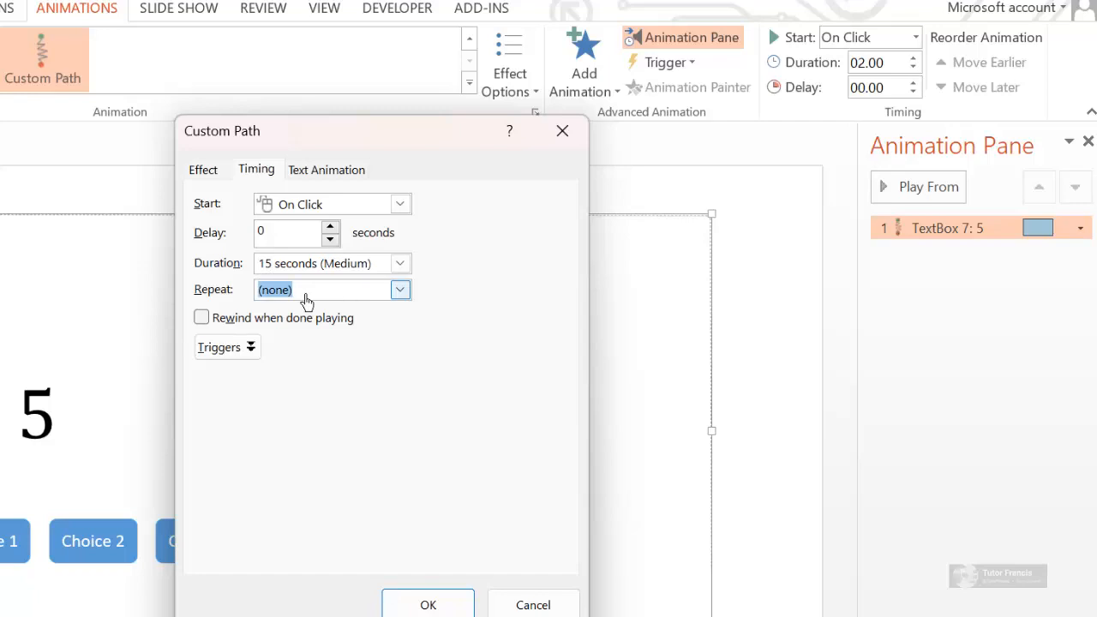
pyautogui.write('10')
# Step: Trigger the 5's path animation on click of the Choice 1 button, apply the settings and stop the preview
pyautogui.click(253, 355)
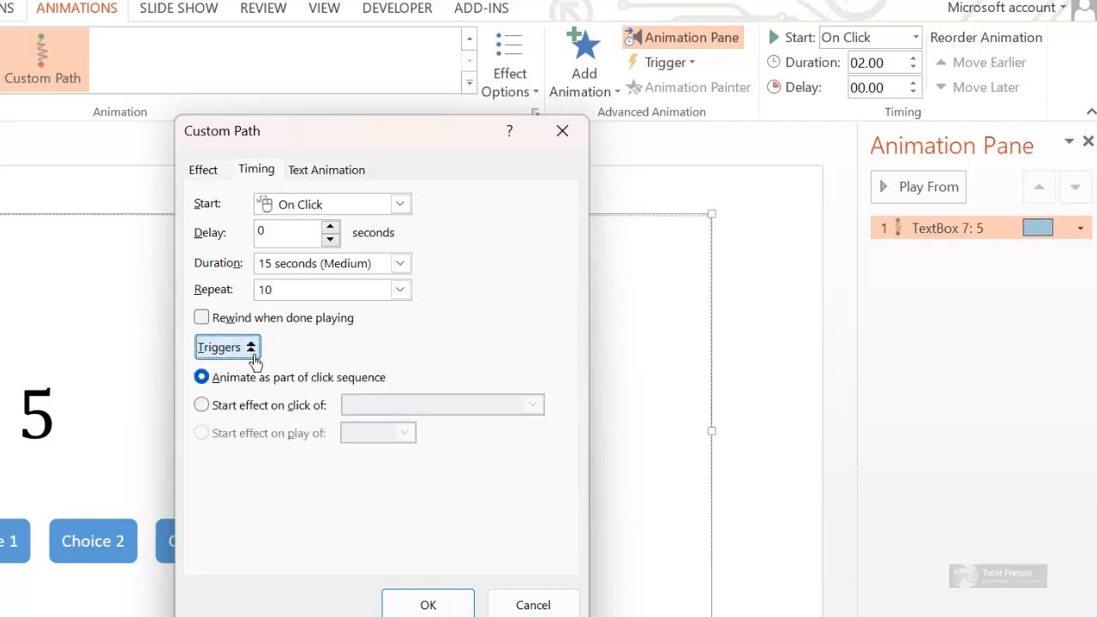
pyautogui.click(200, 407)
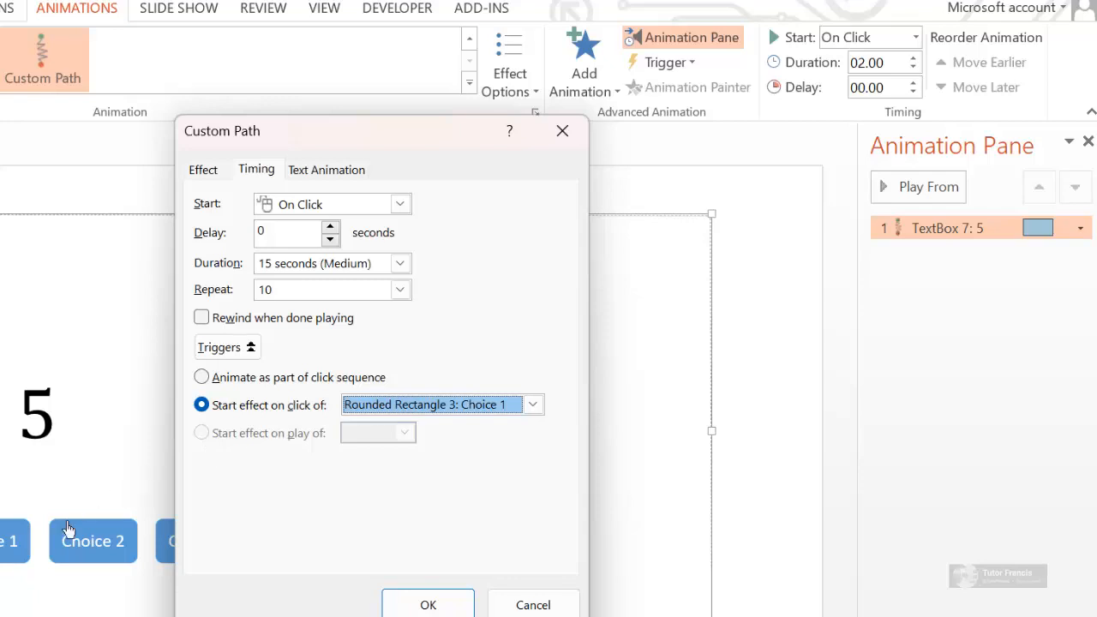
pyautogui.click(533, 405)
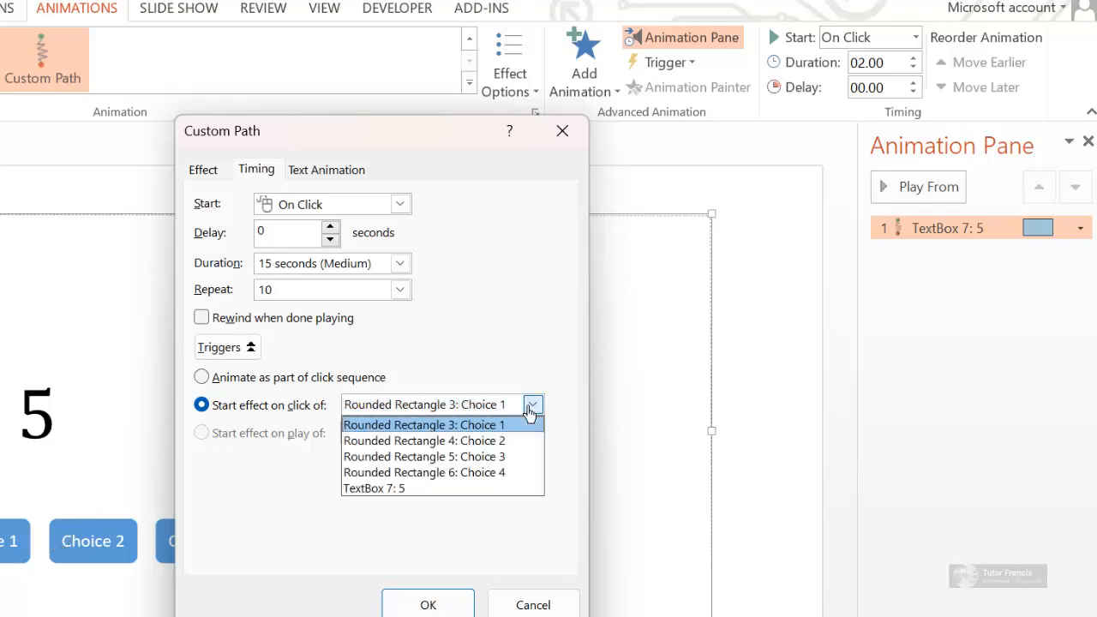
pyautogui.click(462, 427)
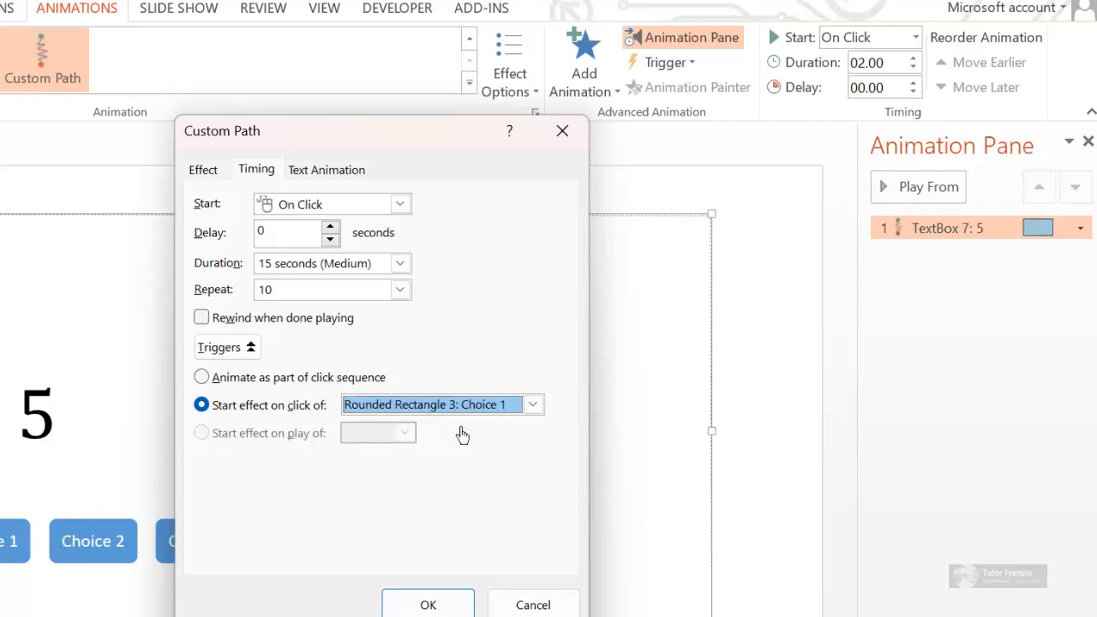
pyautogui.click(429, 605)
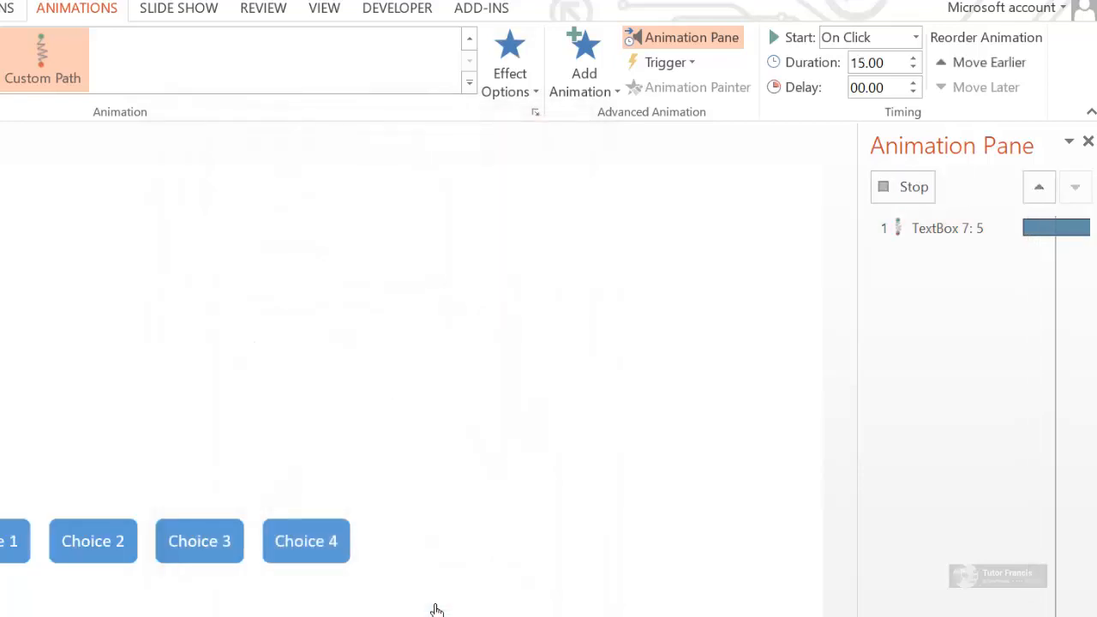
pyautogui.click(110, 429)
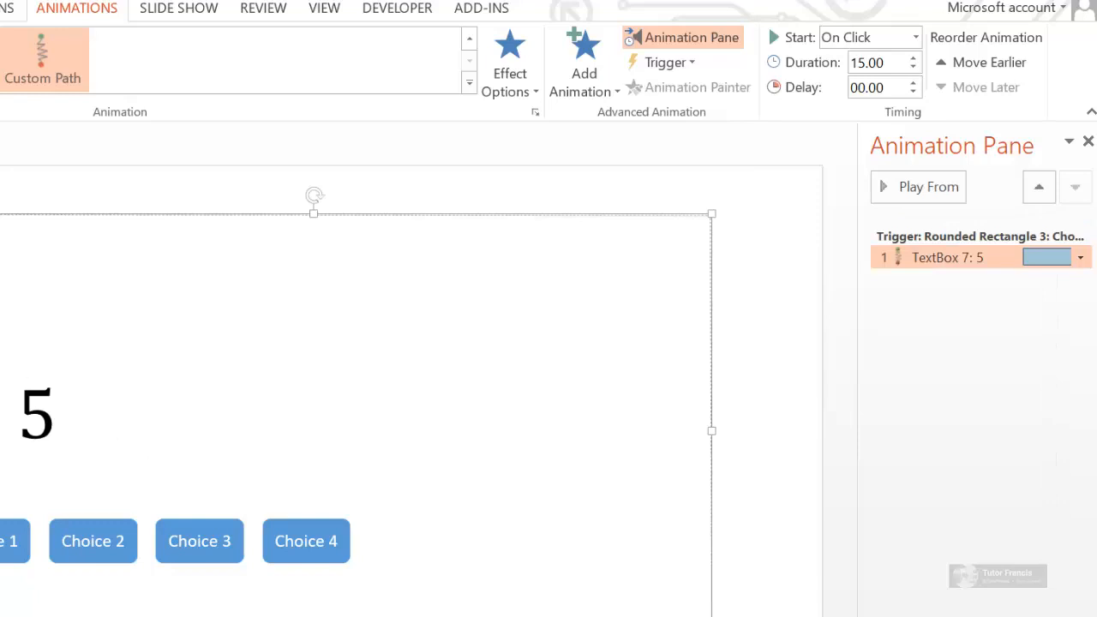
# Step: Duplicate the animated 5 and place the copy beside the original, above the Choice 2 button
pyautogui.doubleClick(50, 396)
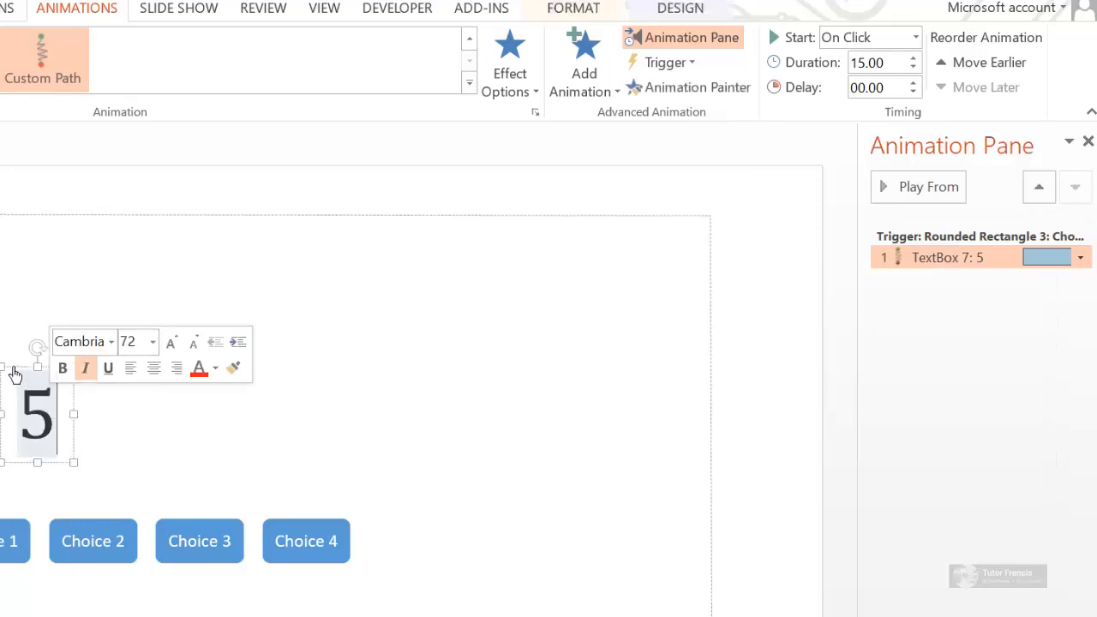
pyautogui.press('Escape')
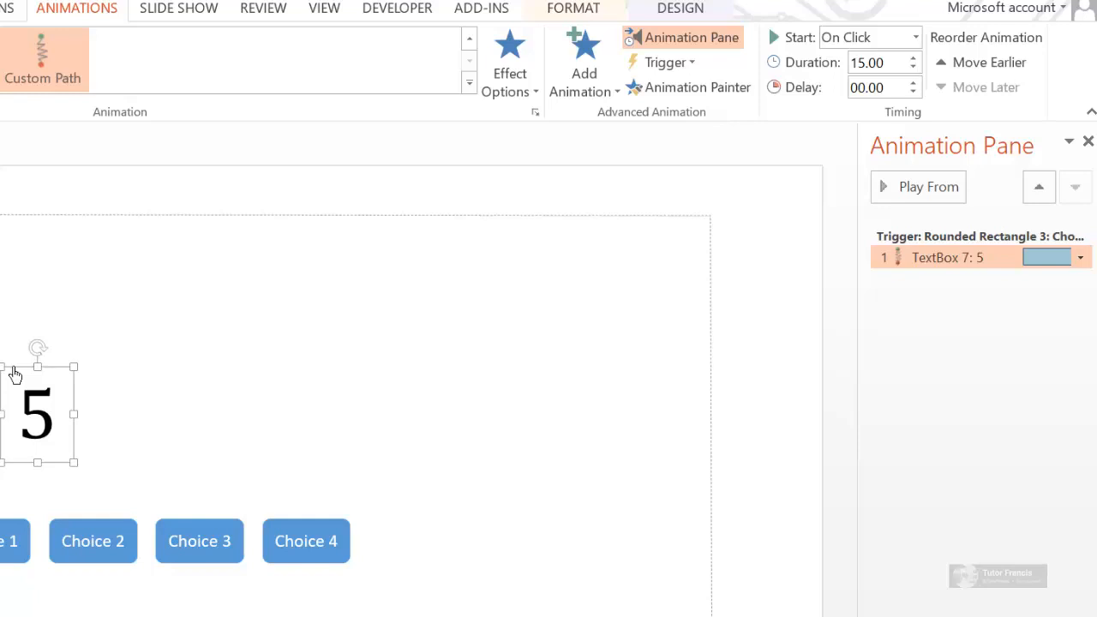
pyautogui.hotkey('ctrl', 'd')
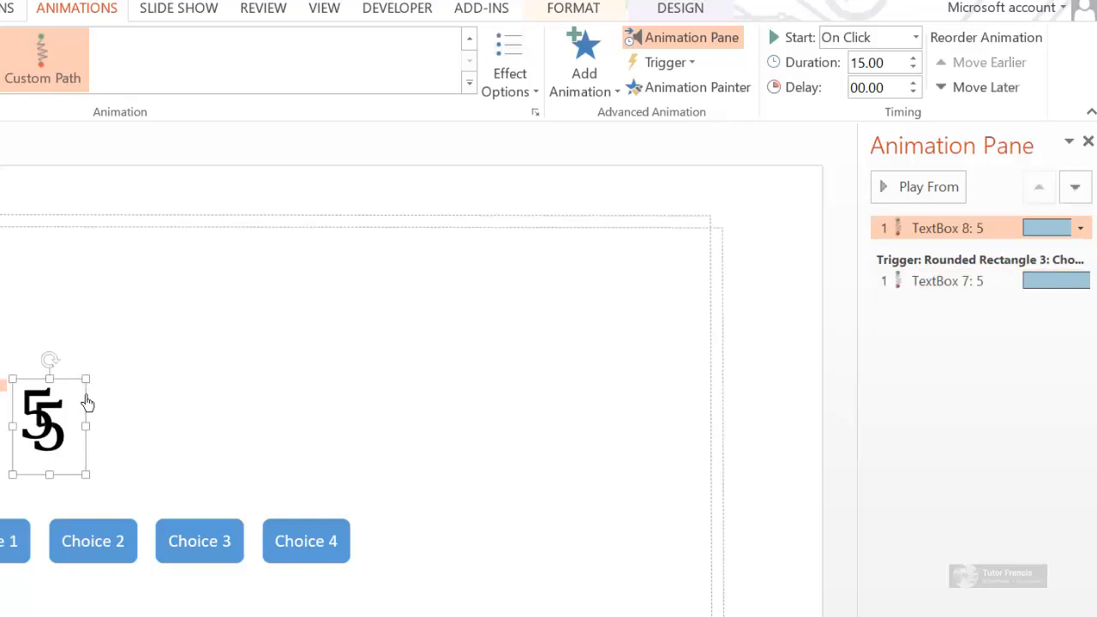
pyautogui.moveTo(87, 402); pyautogui.dragTo(159, 391)
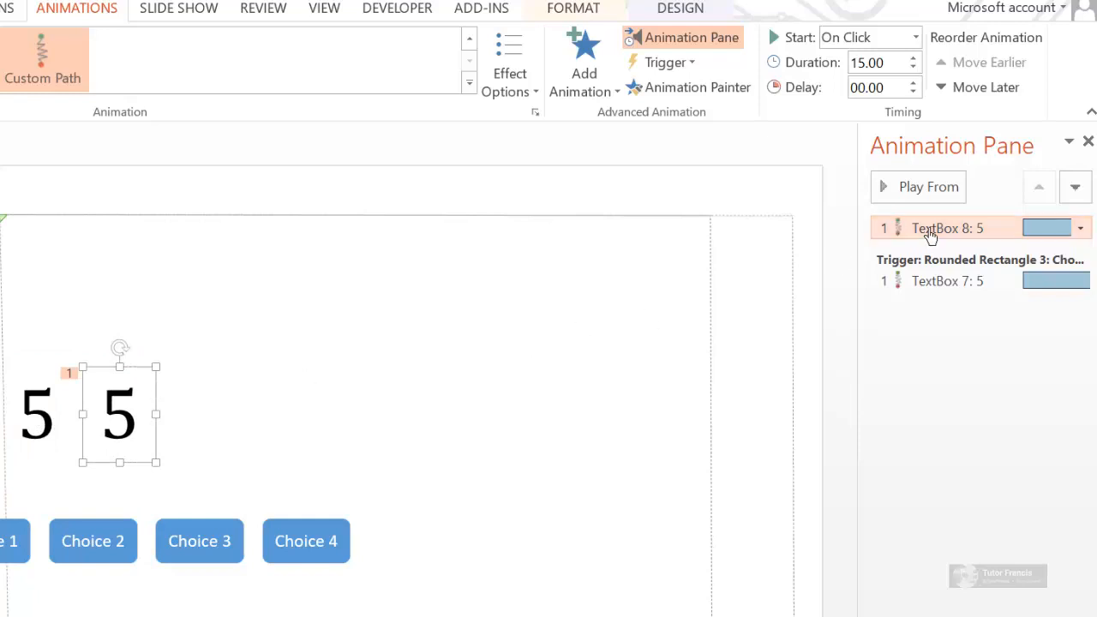
# Step: Set the copied 5's path animation to a duration of 17 seconds and a repeat count of 9
pyautogui.click(1081, 232)
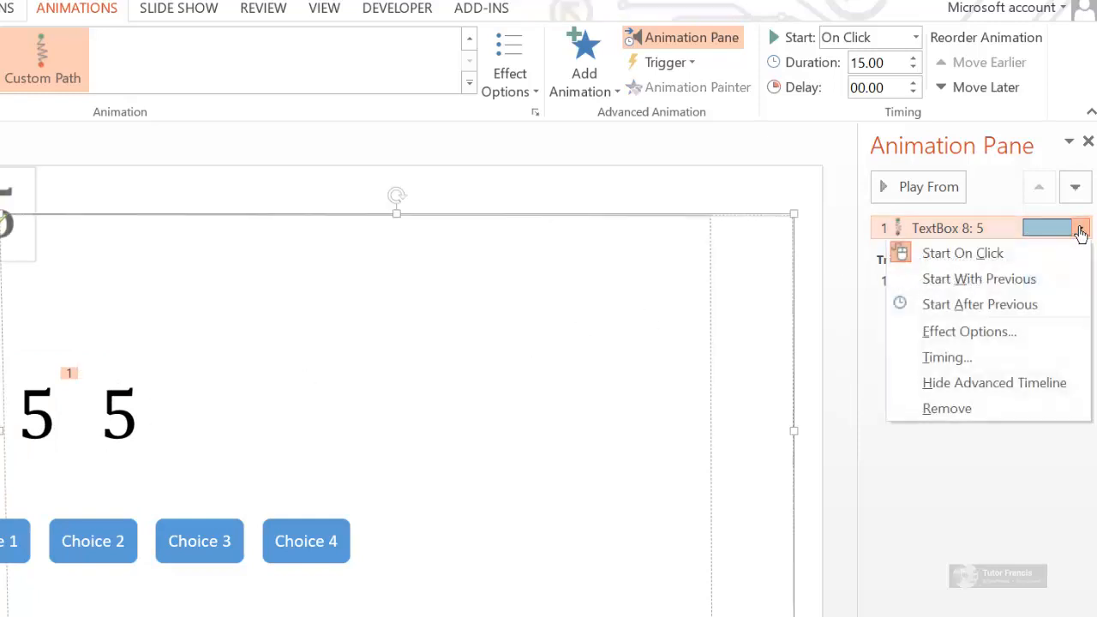
pyautogui.click(969, 333)
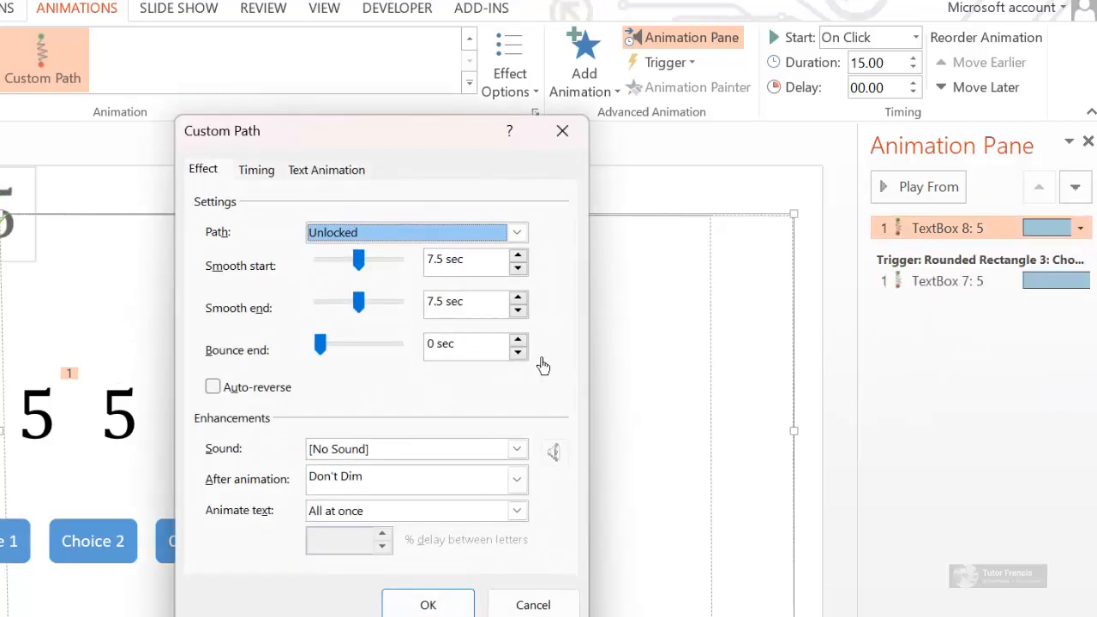
pyautogui.click(256, 170)
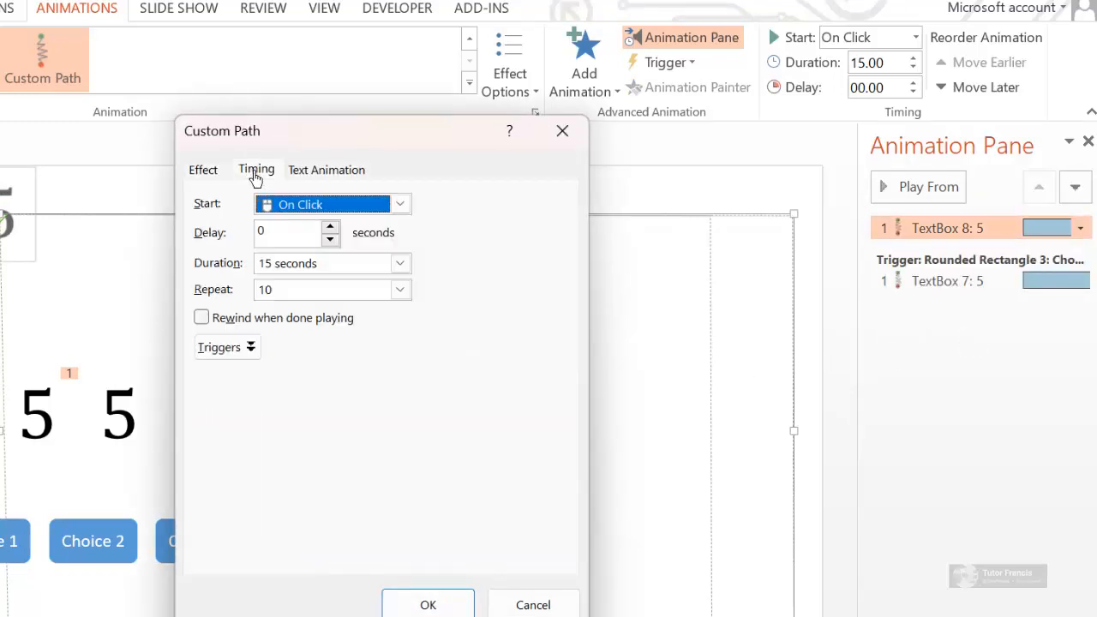
pyautogui.click(269, 271)
pyautogui.click(270, 268)
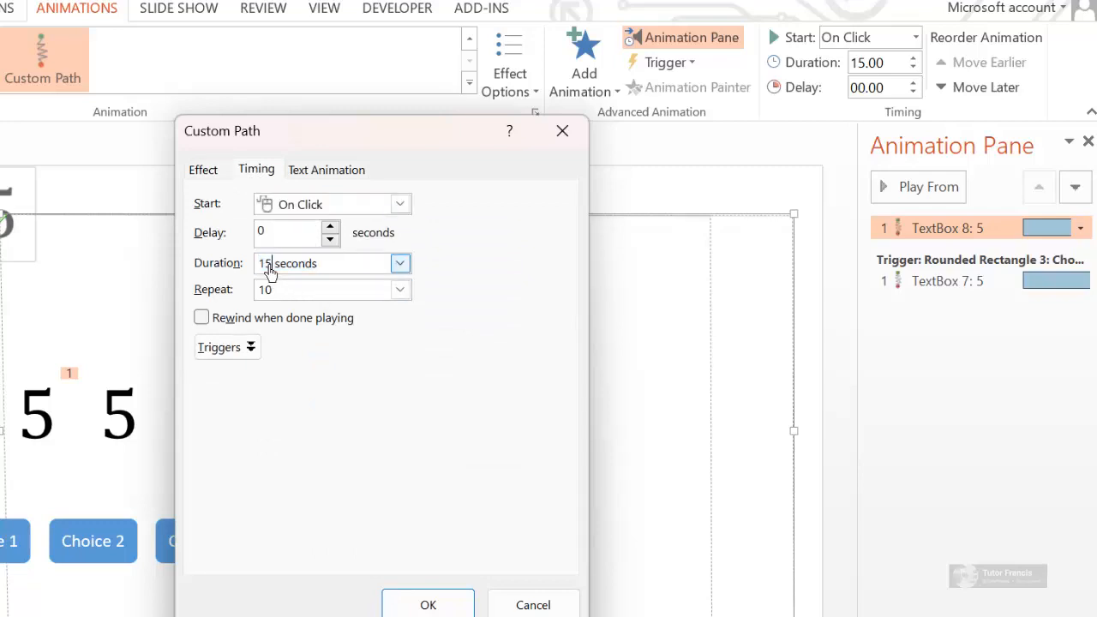
pyautogui.press('BackSpace')
pyautogui.press('BackSpace')
pyautogui.write('17')
pyautogui.click(400, 292)
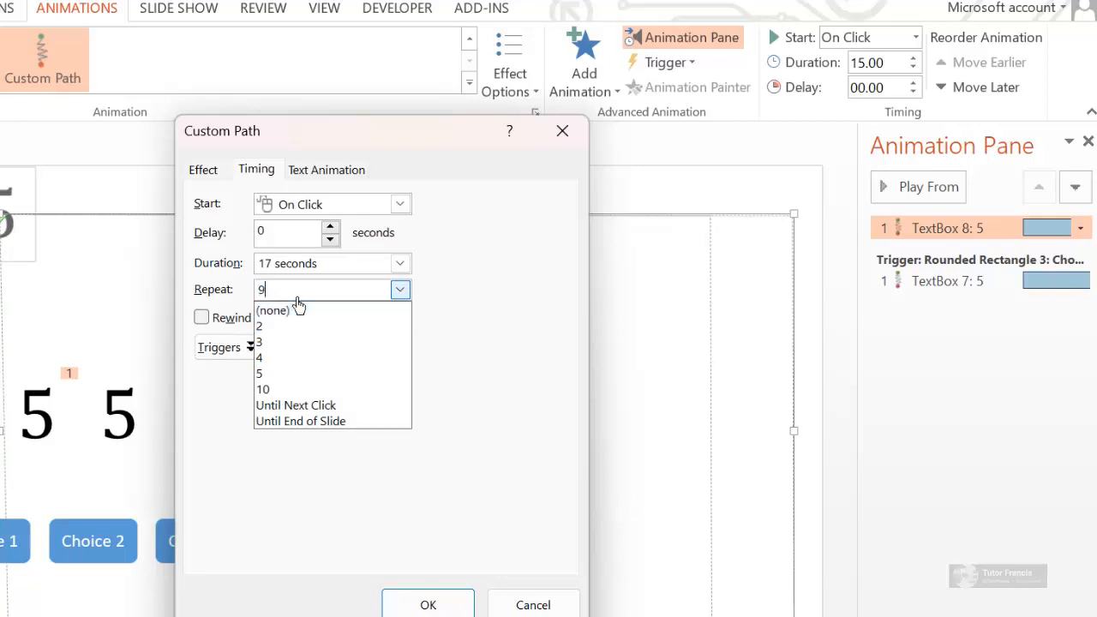
pyautogui.click(545, 410)
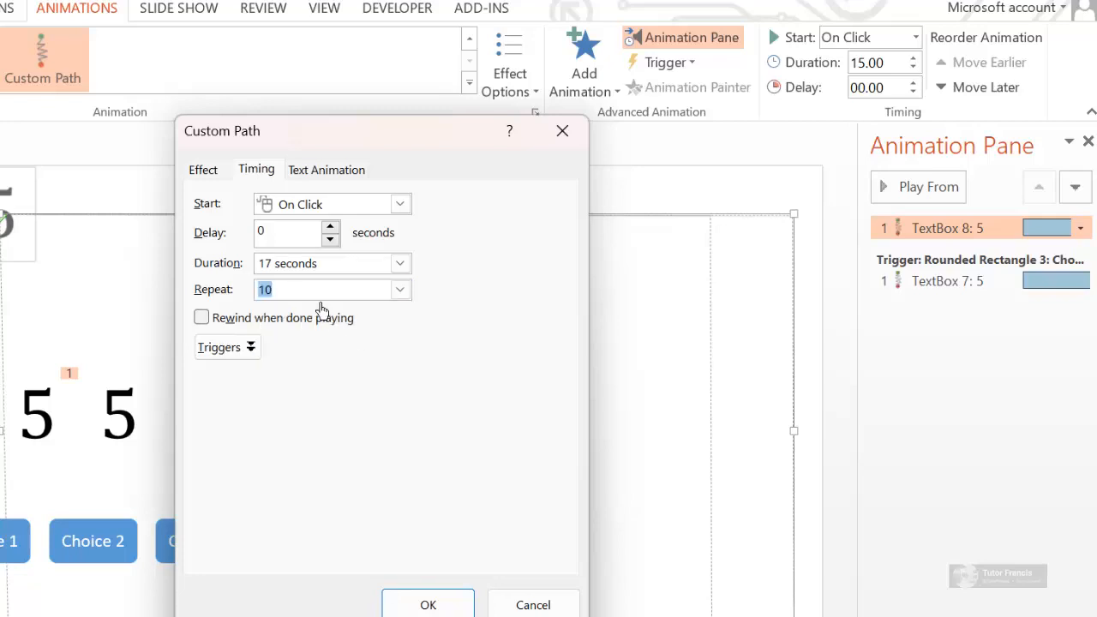
# Step: Trigger the copied 5's path animation on click of the Choice 2 button, apply the settings and stop the preview
pyautogui.click(251, 348)
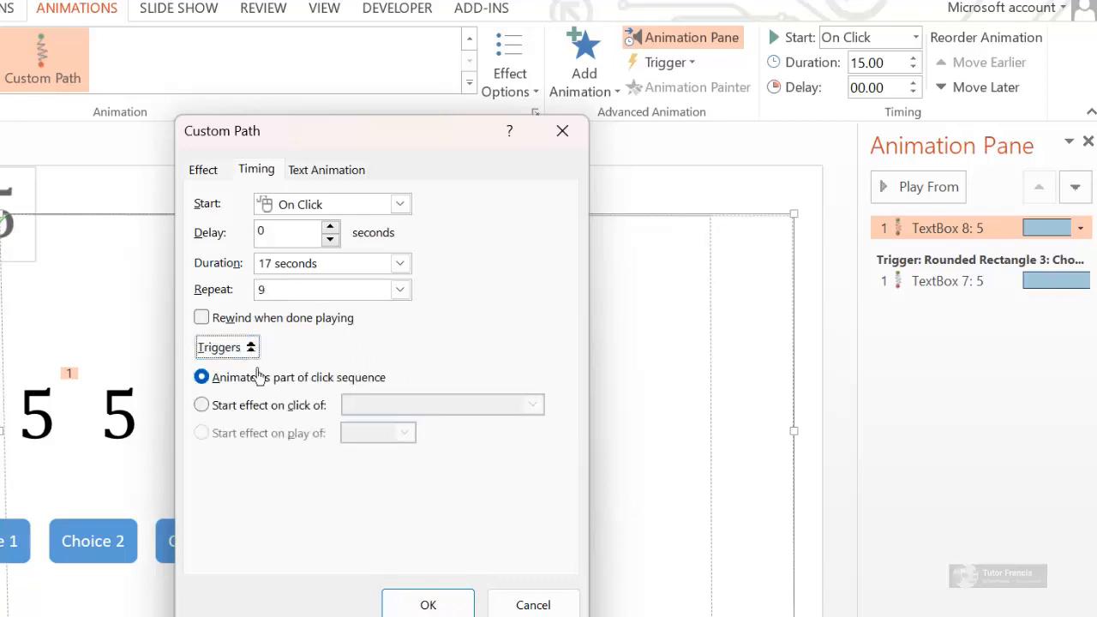
pyautogui.click(206, 406)
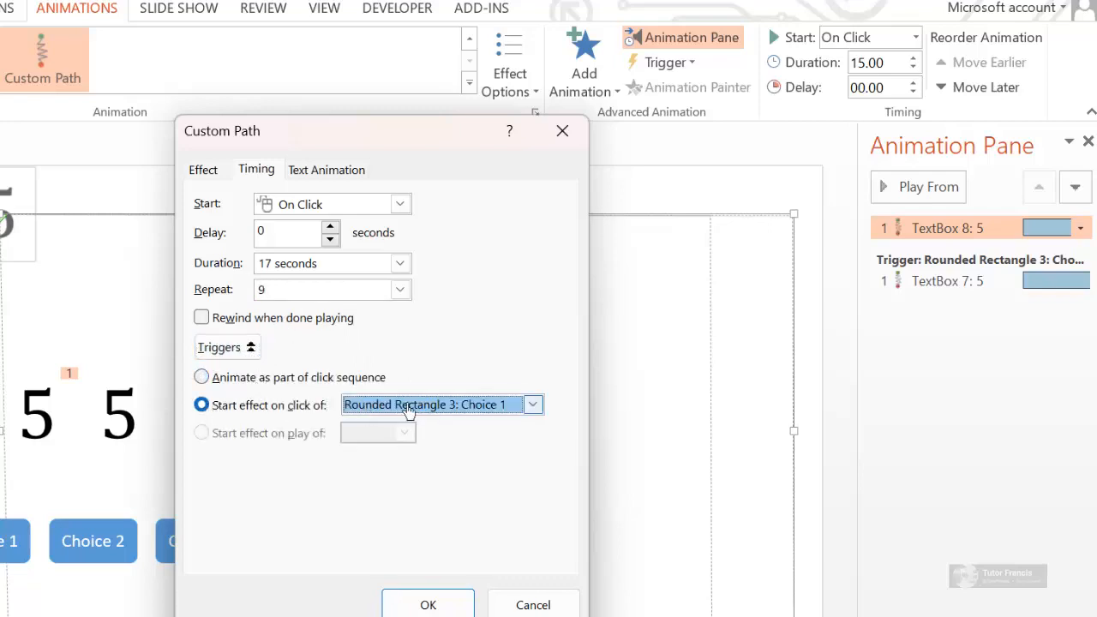
pyautogui.click(531, 406)
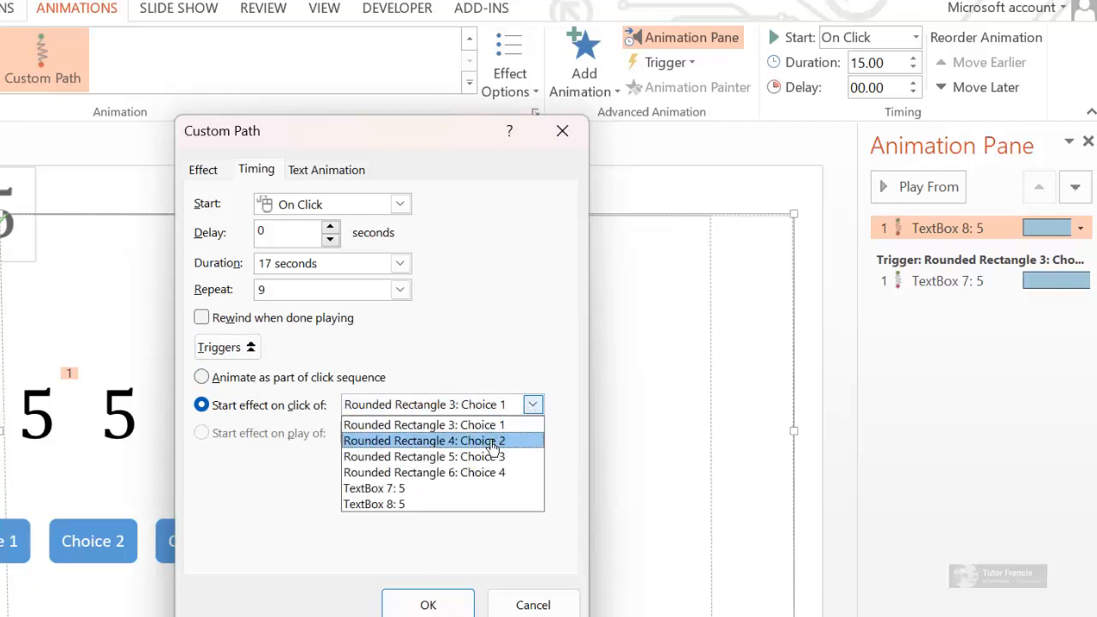
pyautogui.click(493, 441)
pyautogui.click(426, 602)
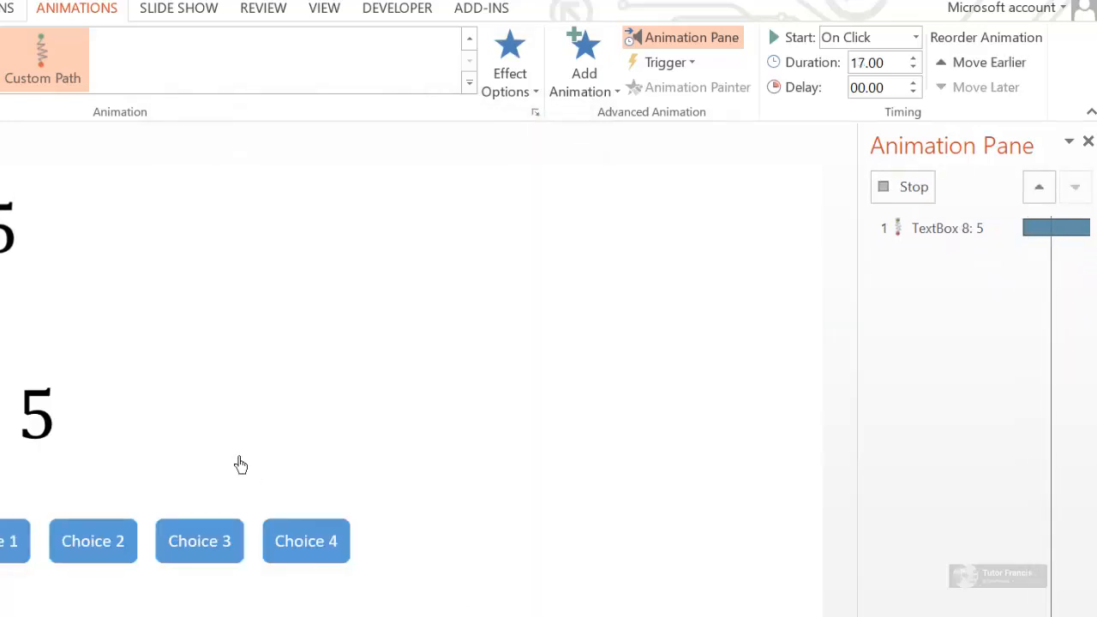
pyautogui.click(240, 464)
# Step: Replace the number in the copied text box with 9, entered as an equation
pyautogui.doubleClick(122, 409)
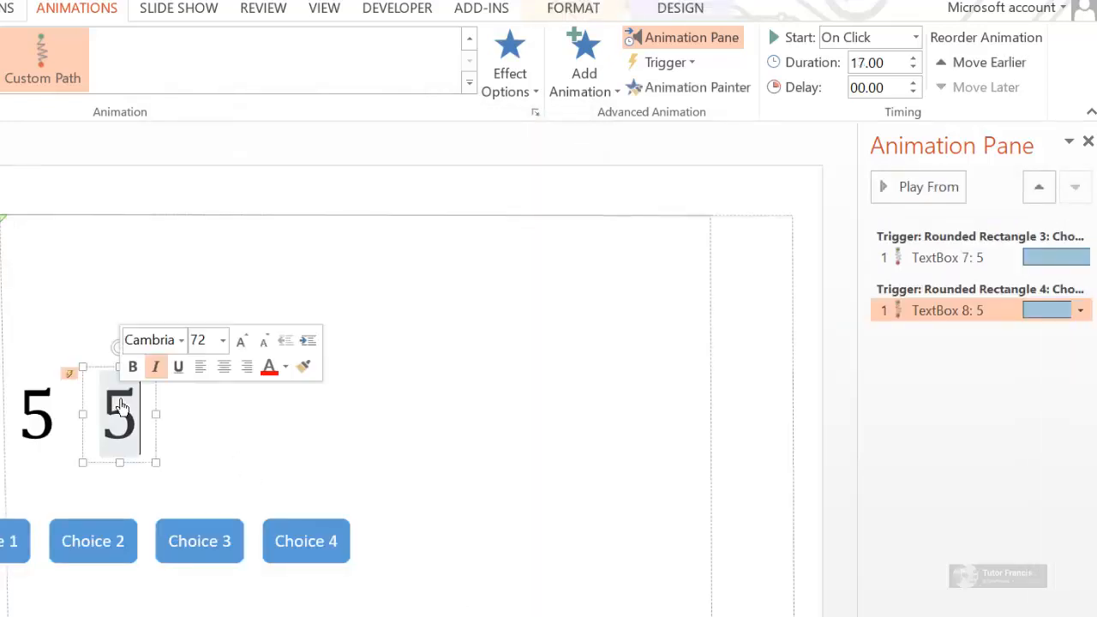
pyautogui.click(100, 375)
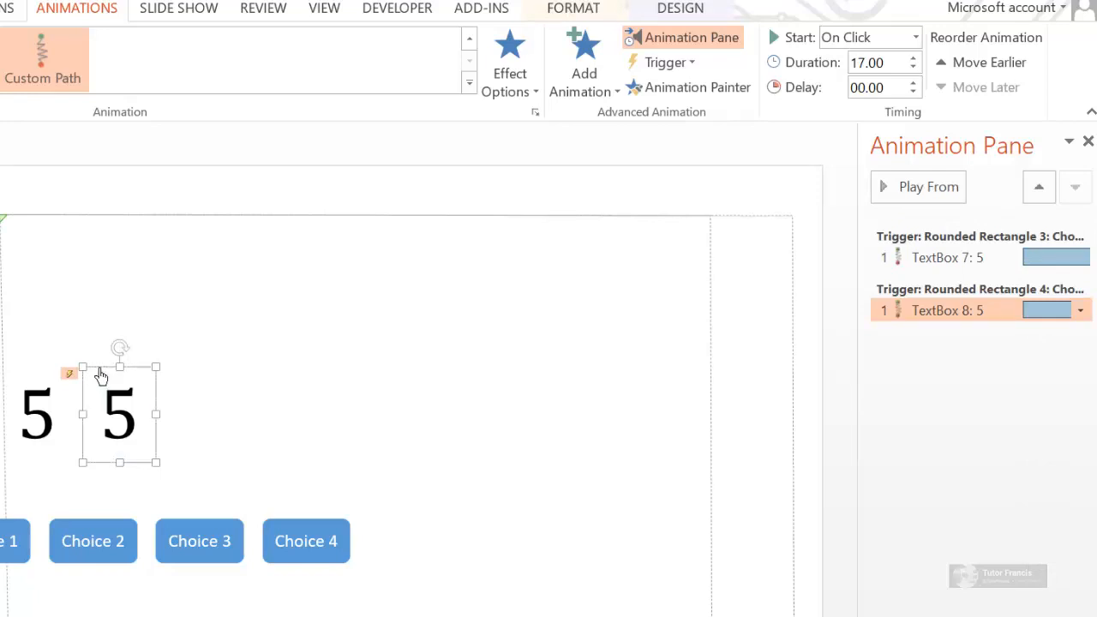
pyautogui.doubleClick(125, 418)
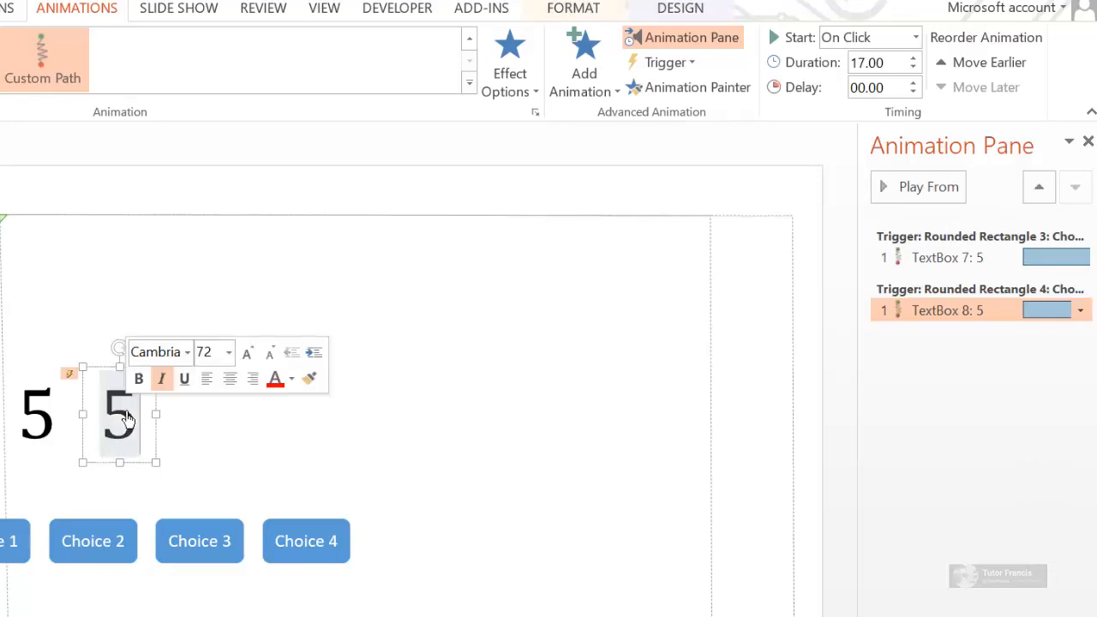
pyautogui.hotkey('alt', '=')
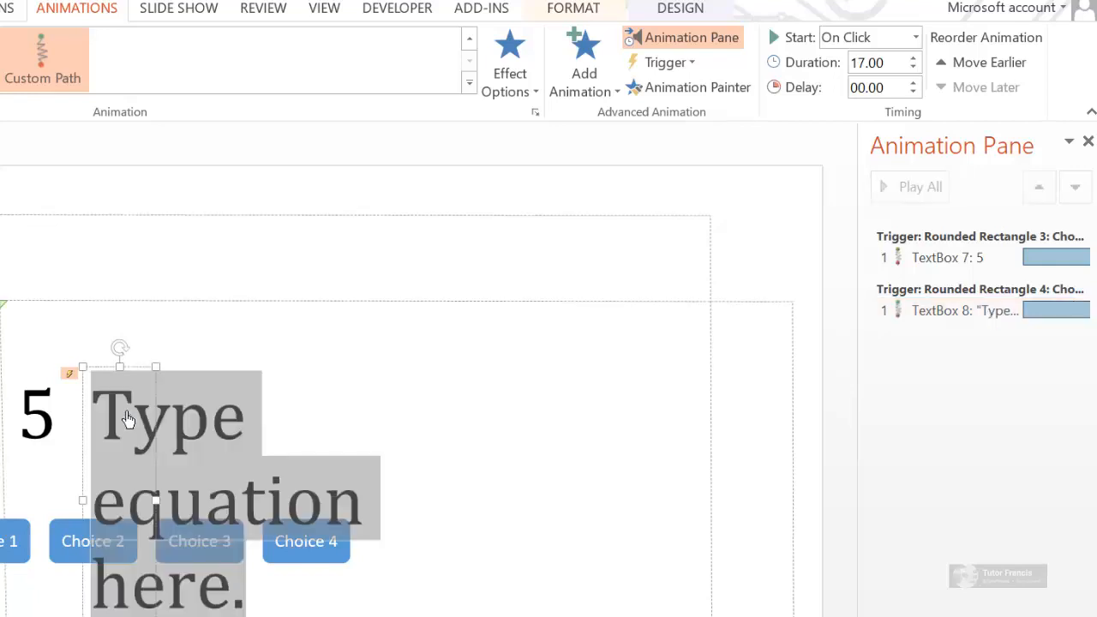
pyautogui.write('9')
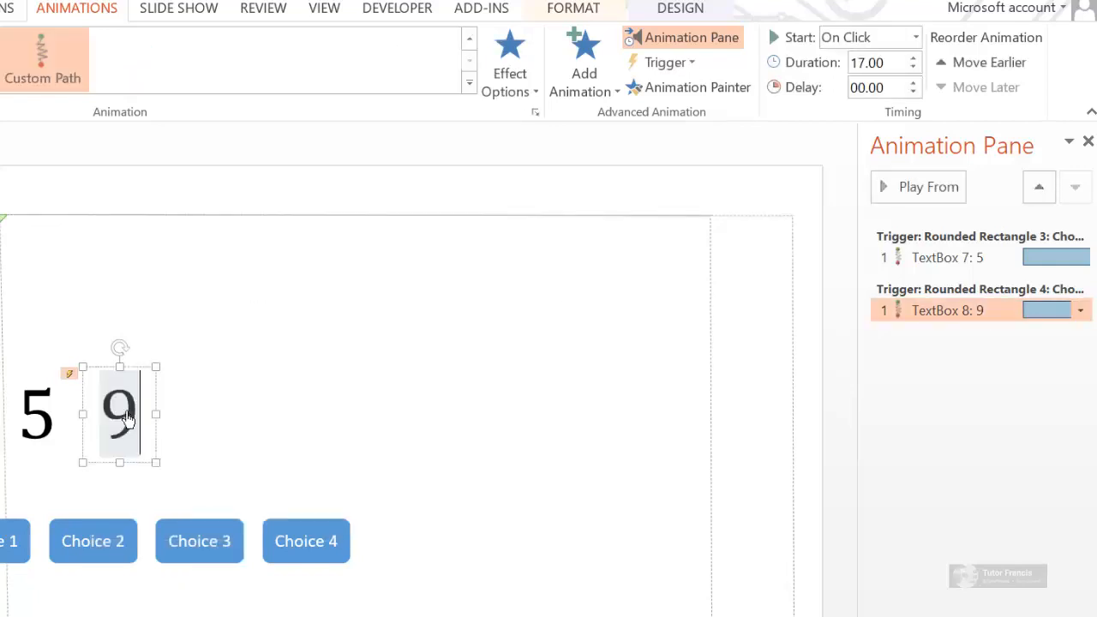
# Step: Duplicate the animated 9 and place the copy farther along the row, above the Choice 3 and Choice 4 buttons
pyautogui.click(142, 464)
pyautogui.hotkey('ctrl', 'd')
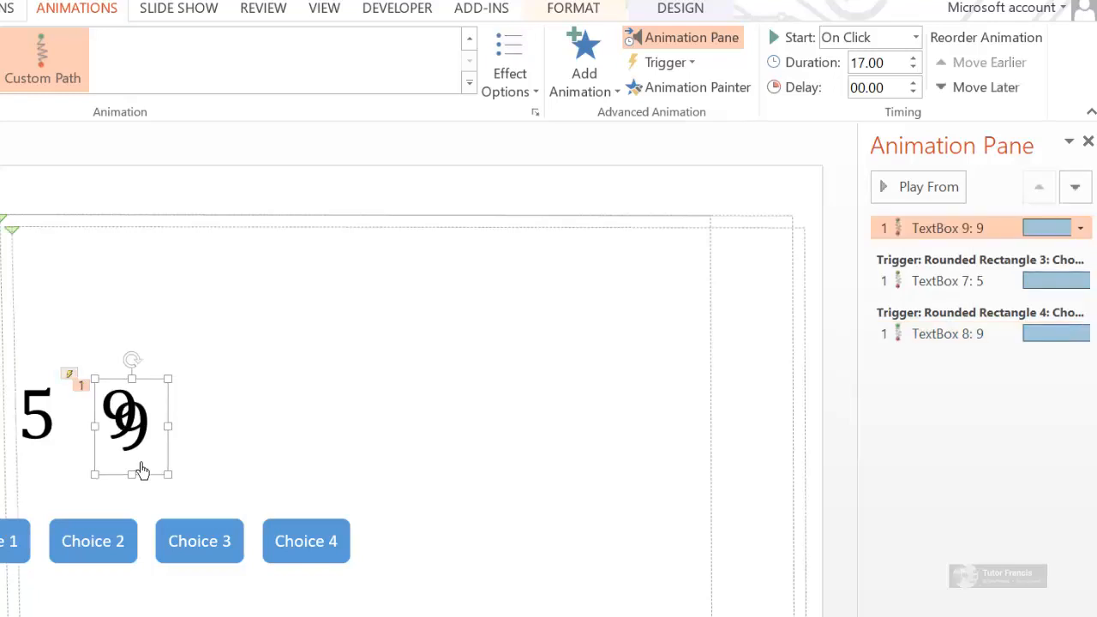
pyautogui.moveTo(149, 481); pyautogui.dragTo(289, 468)
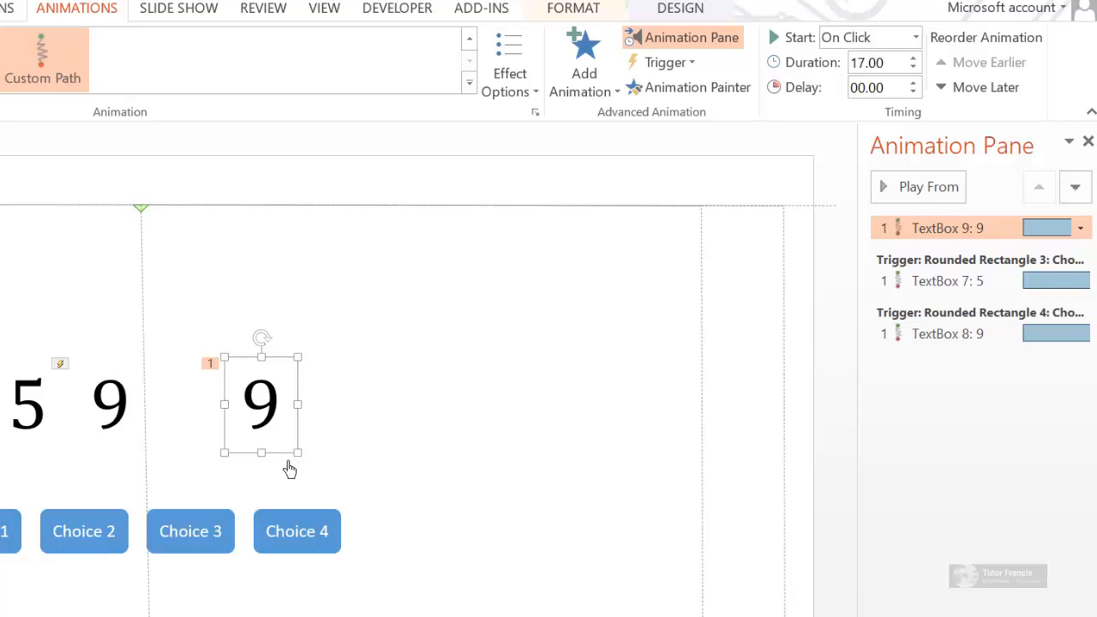
# Step: Set the newly copied 9's path animation duration to 20 seconds
pyautogui.click(1084, 232)
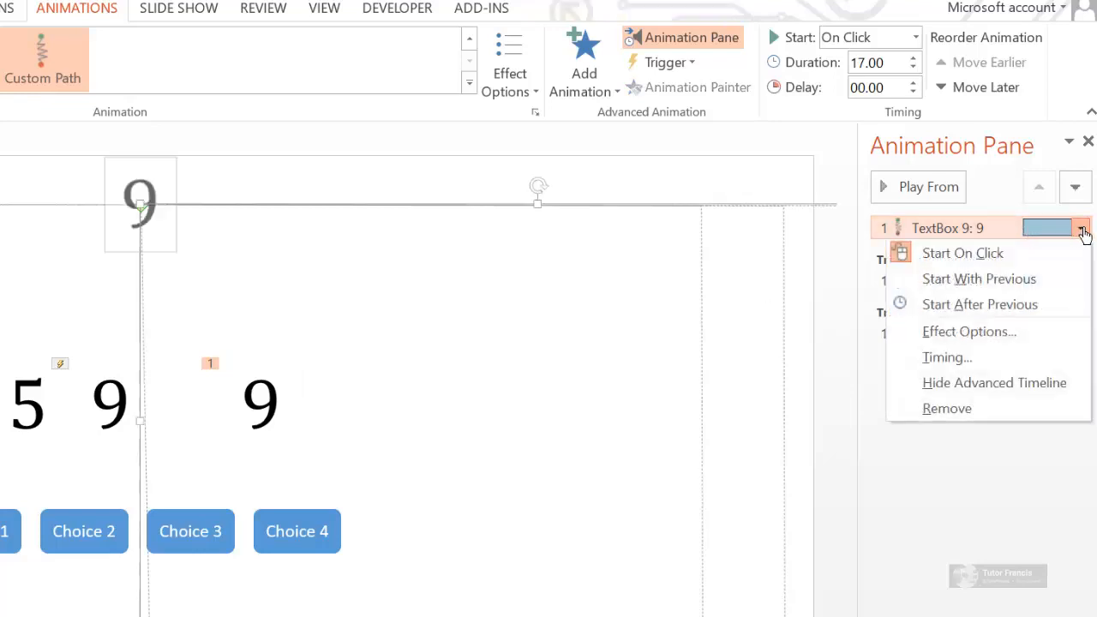
pyautogui.click(974, 343)
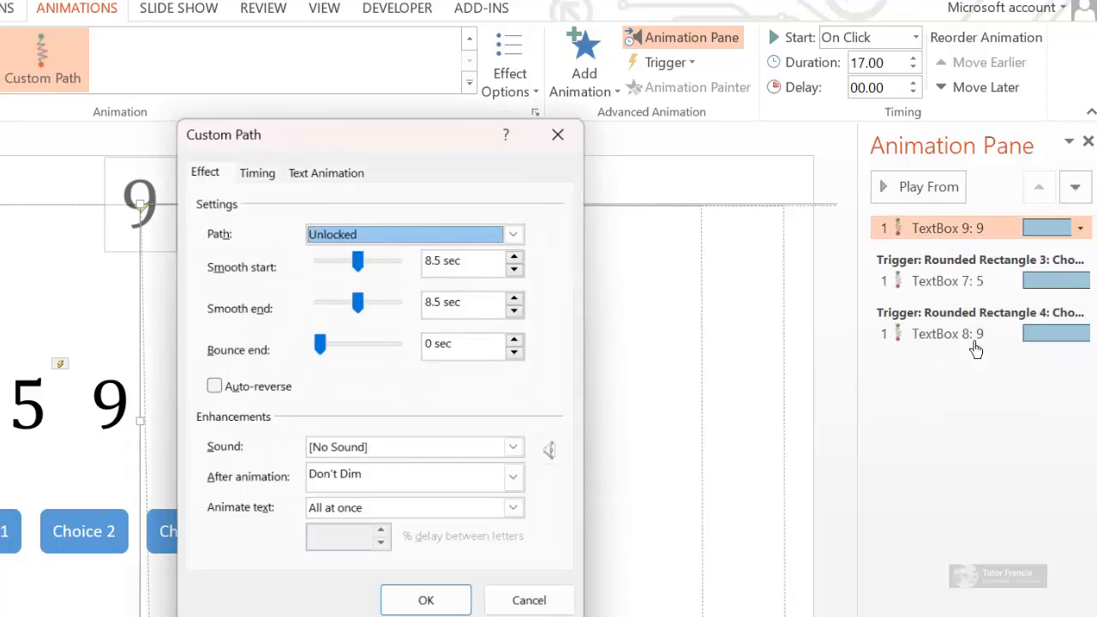
pyautogui.click(259, 171)
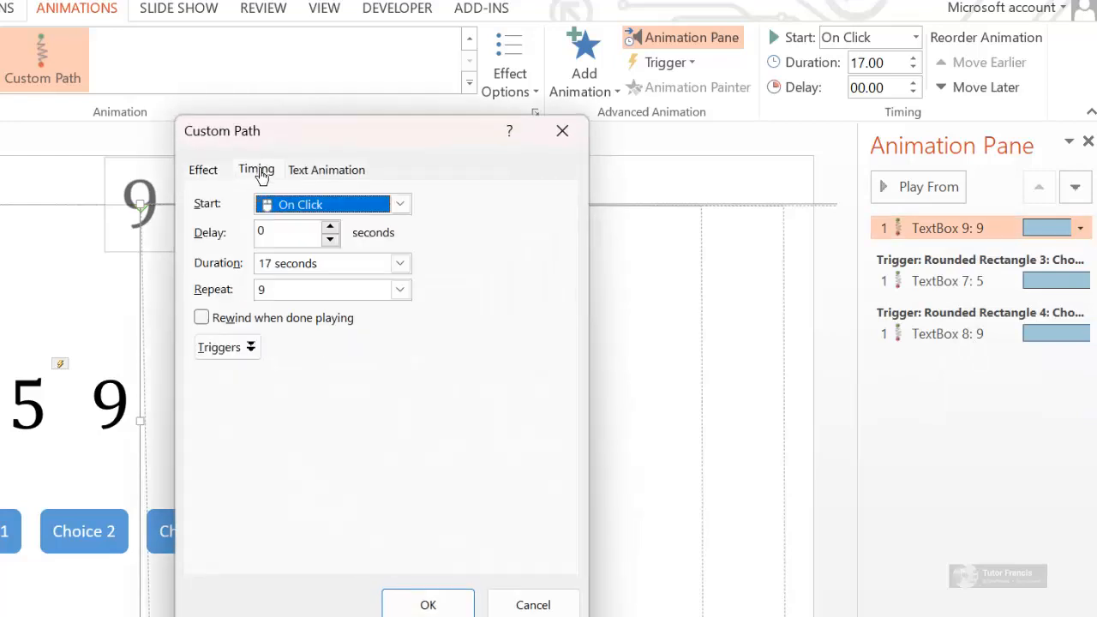
pyautogui.click(270, 271)
pyautogui.click(271, 267)
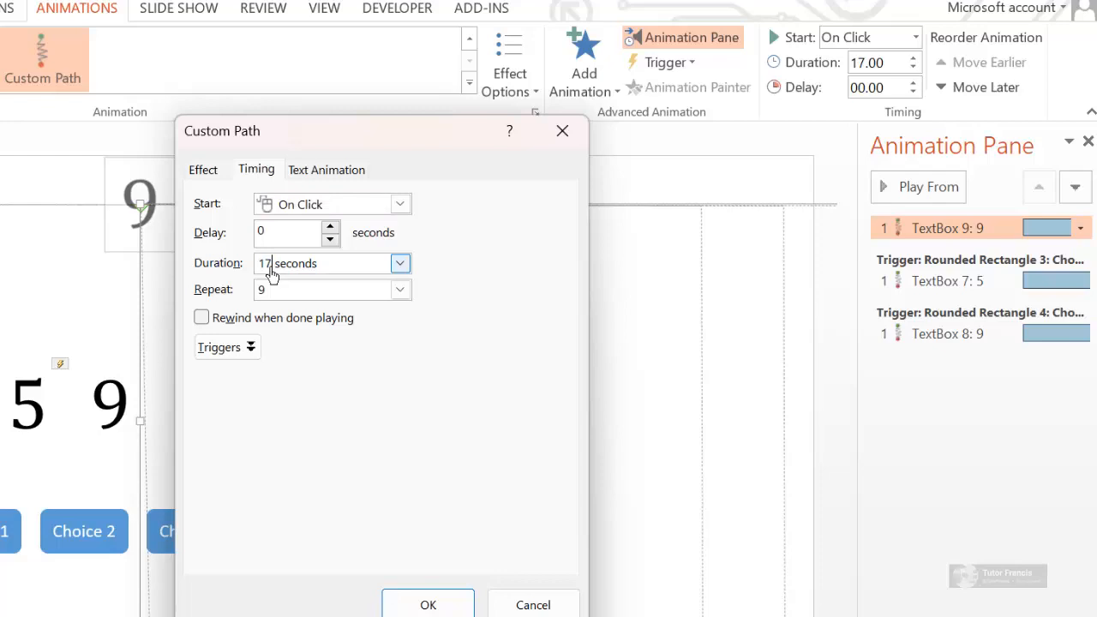
pyautogui.press('BackSpace')
pyautogui.write('20')
pyautogui.press('BackSpace')
# Step: Trigger the copied 9's animation on click of the Choice 3 button with a repeat count of 8, apply it and stop the preview
pyautogui.click(249, 351)
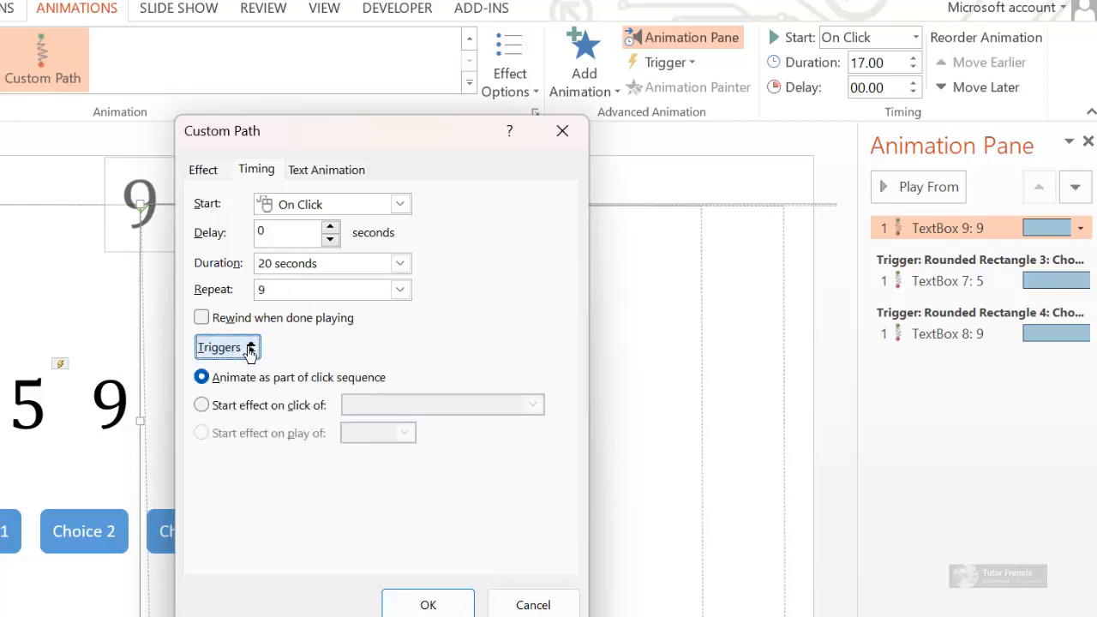
pyautogui.click(203, 406)
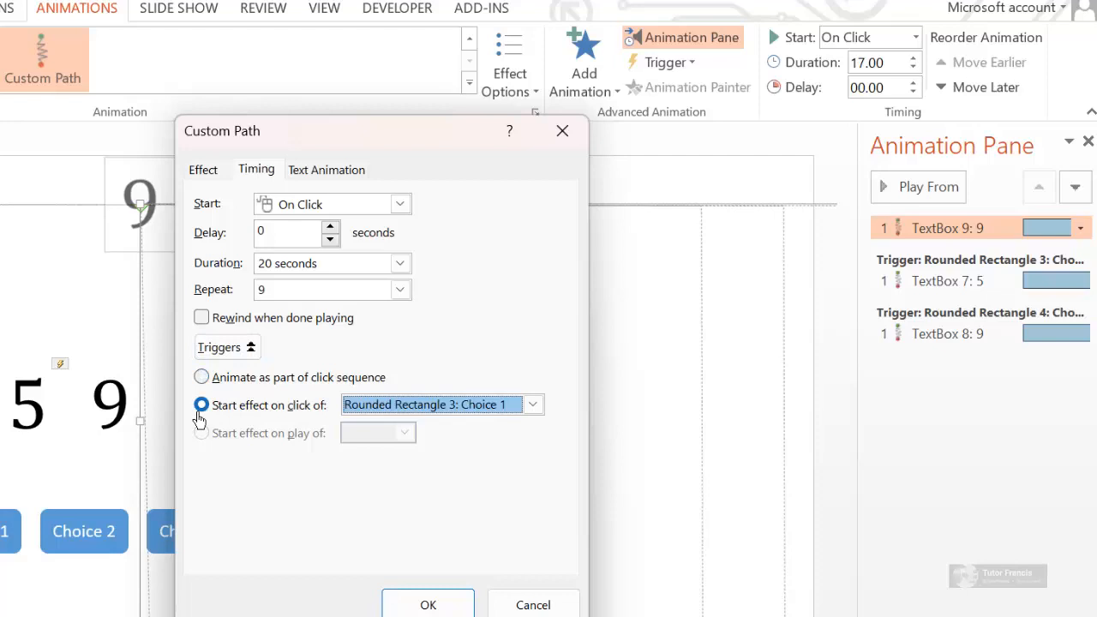
pyautogui.click(533, 406)
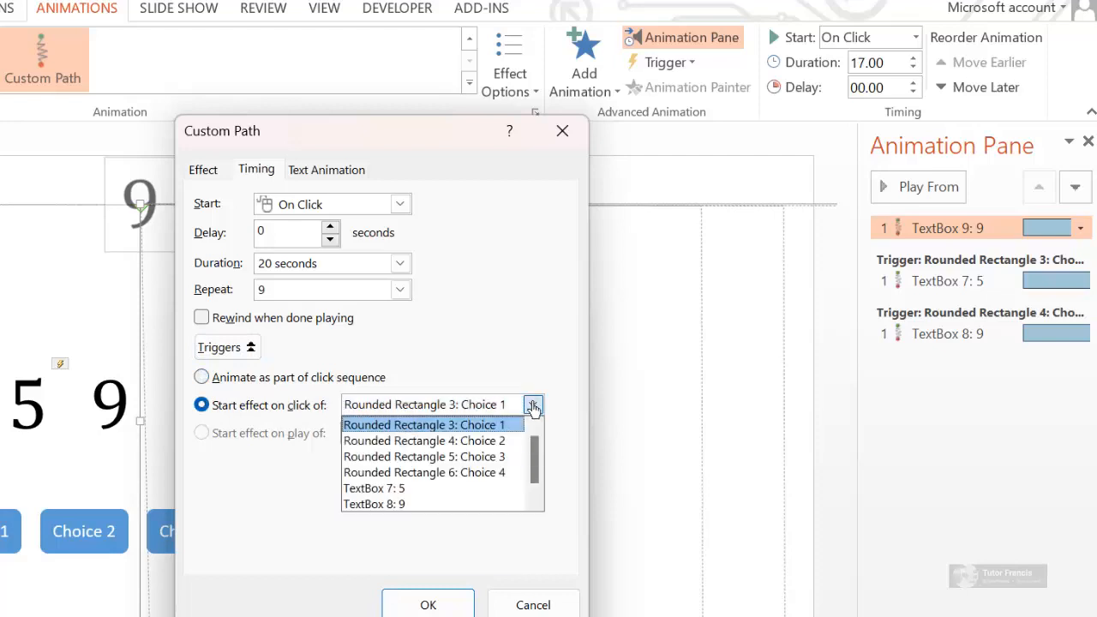
pyautogui.click(475, 460)
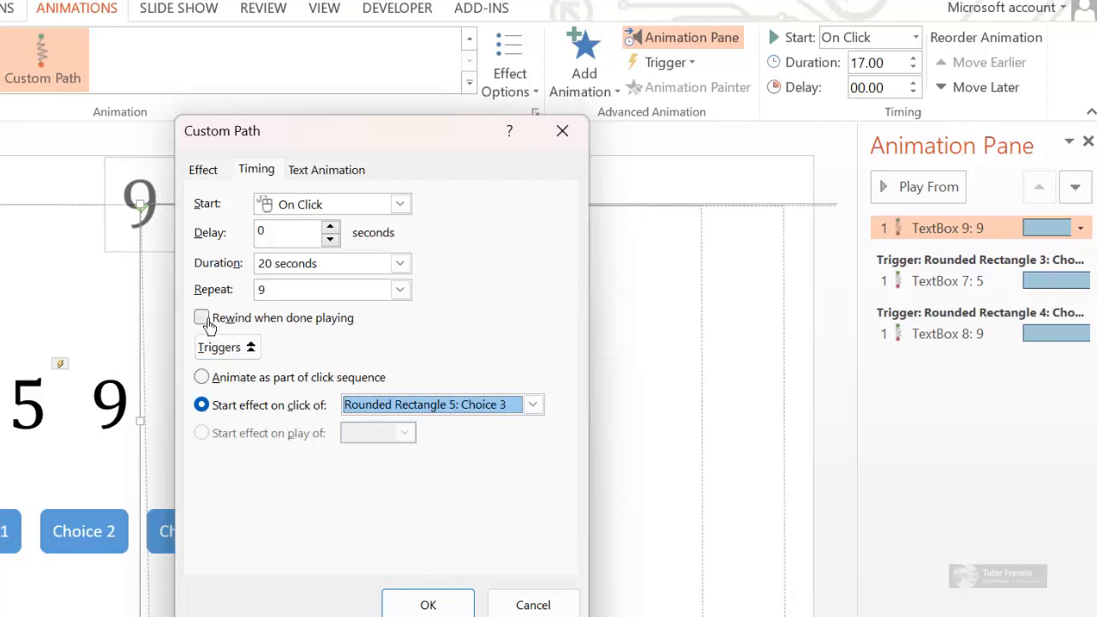
pyautogui.click(283, 294)
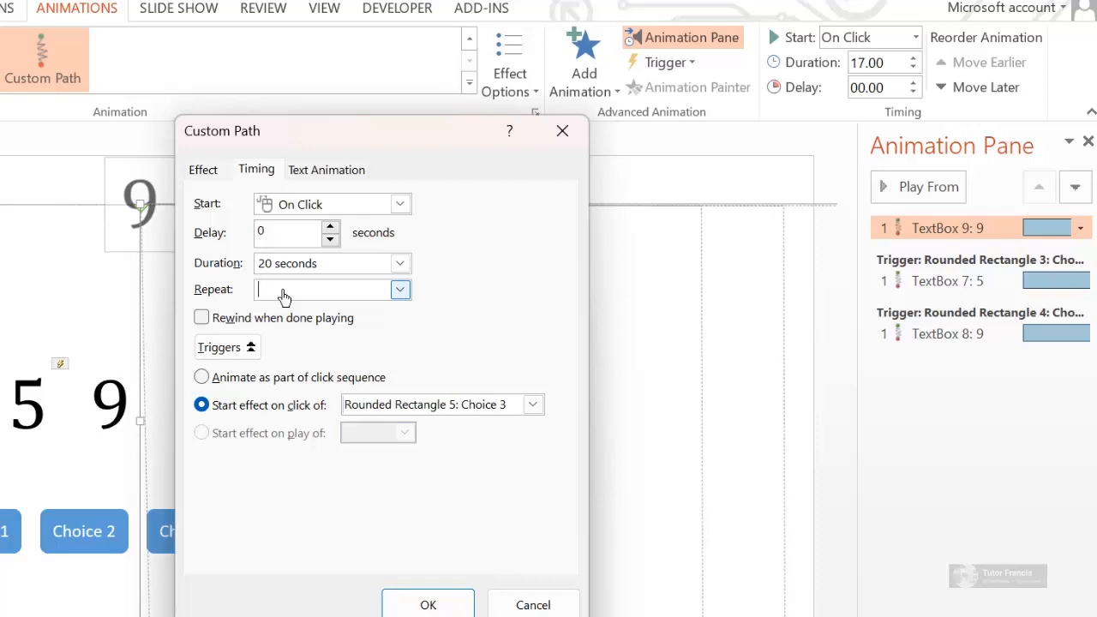
pyautogui.click(427, 606)
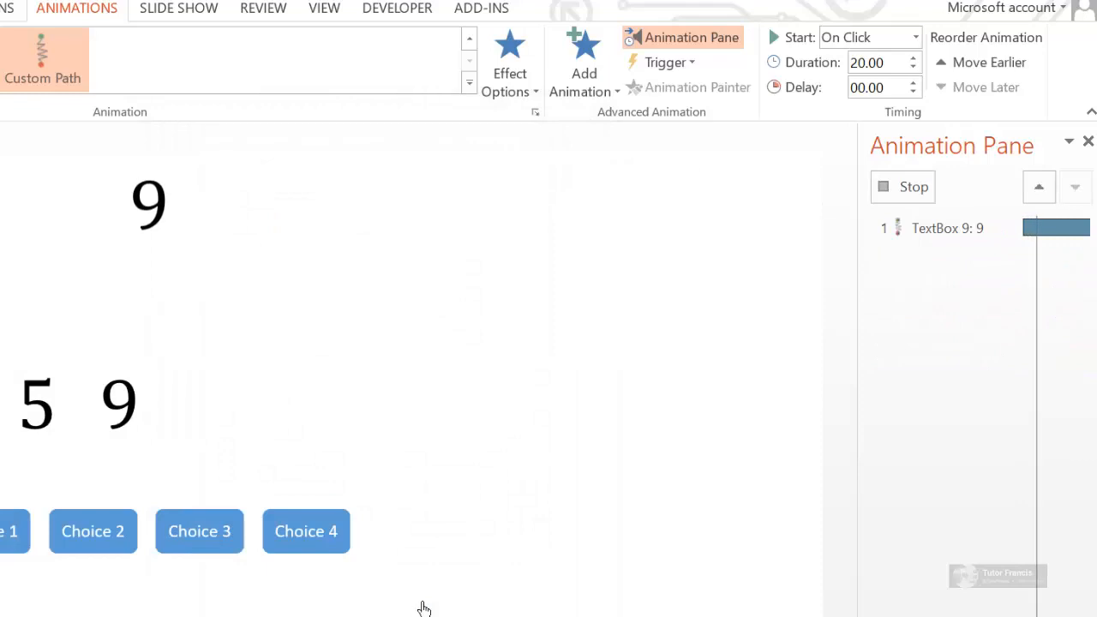
pyautogui.click(229, 317)
pyautogui.click(528, 551)
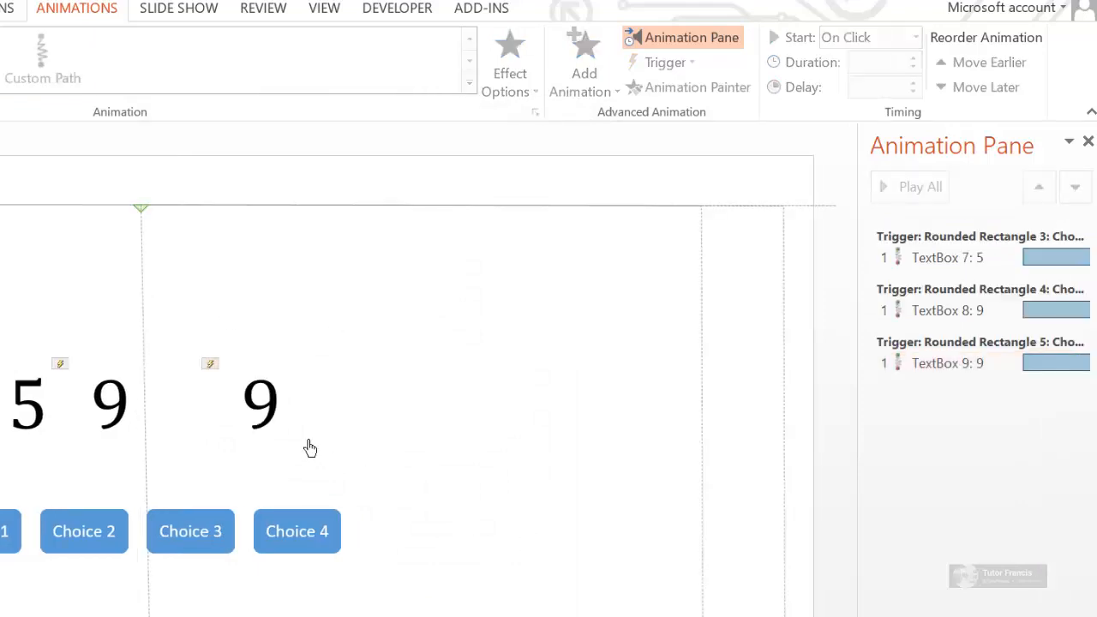
# Step: Duplicate the last animated 9 and place the copy farther along the row, beyond the Choice 4 button
pyautogui.doubleClick(267, 413)
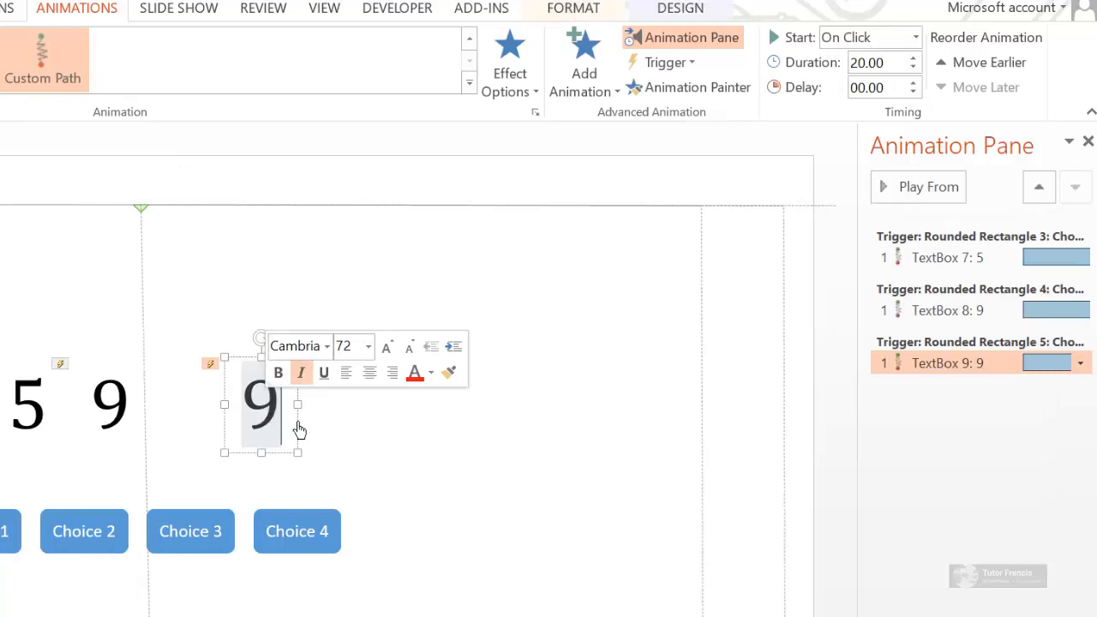
pyautogui.click(300, 429)
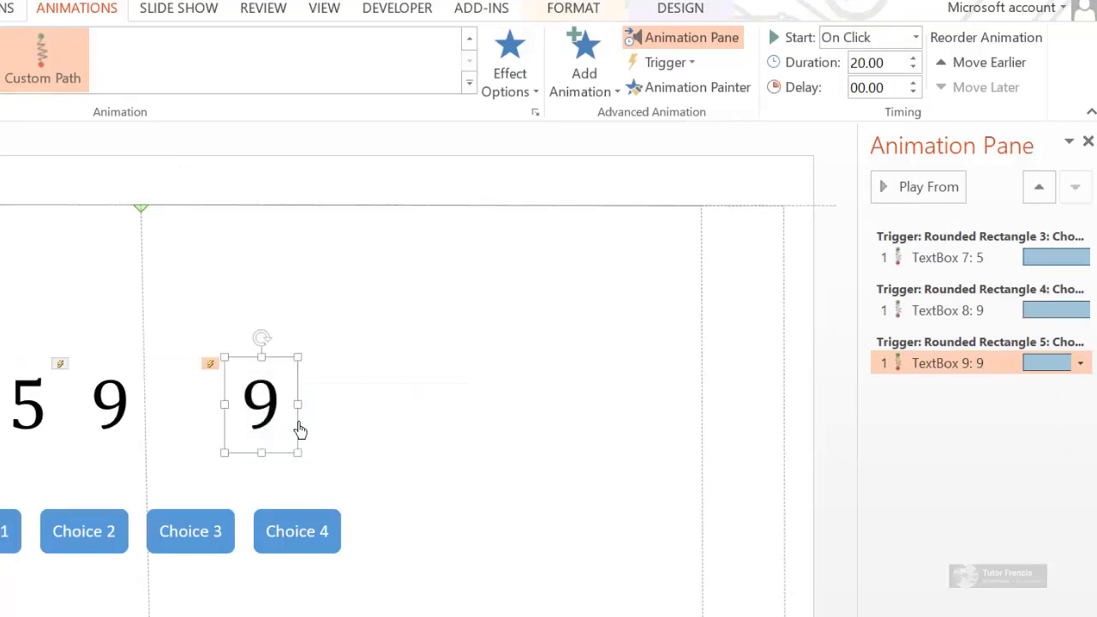
pyautogui.hotkey('ctrl', 'd')
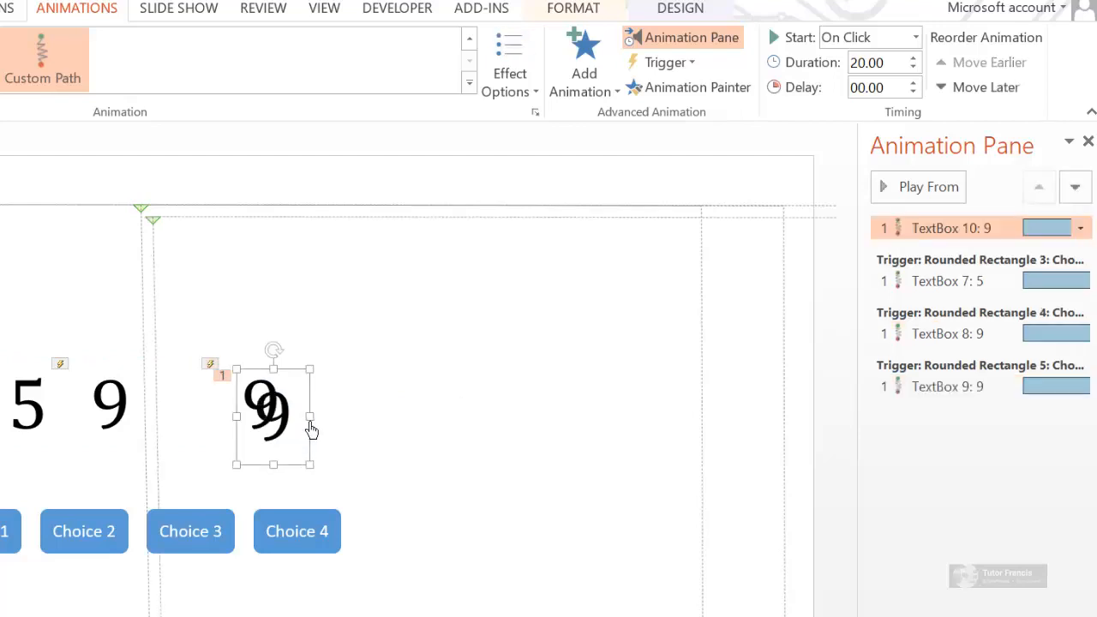
pyautogui.moveTo(311, 430); pyautogui.dragTo(449, 432)
pyautogui.doubleClick(426, 423)
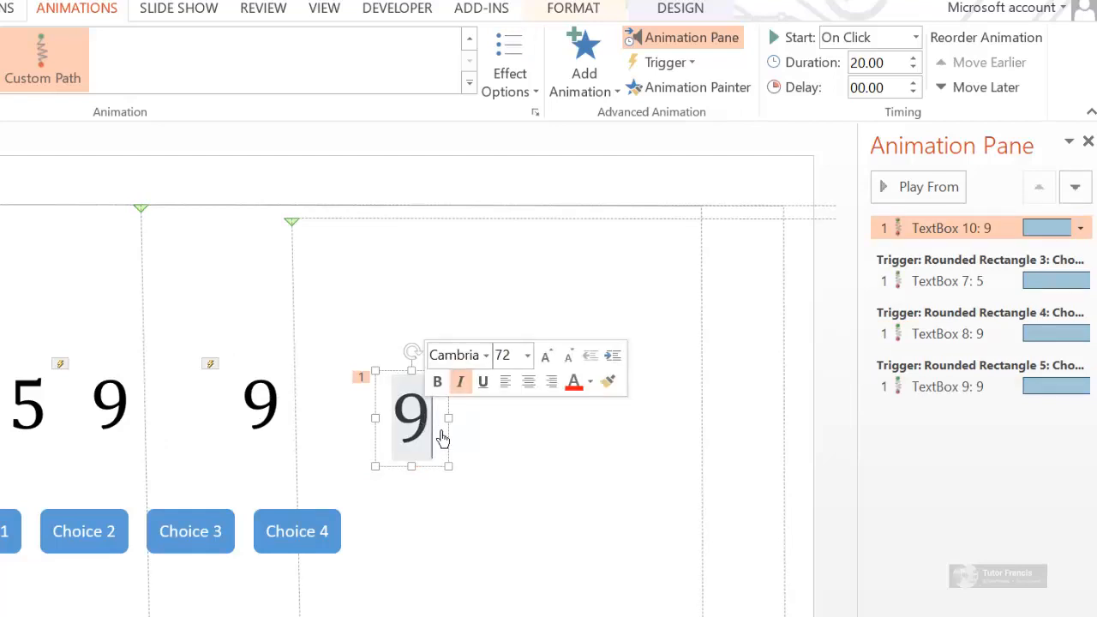
pyautogui.click(450, 439)
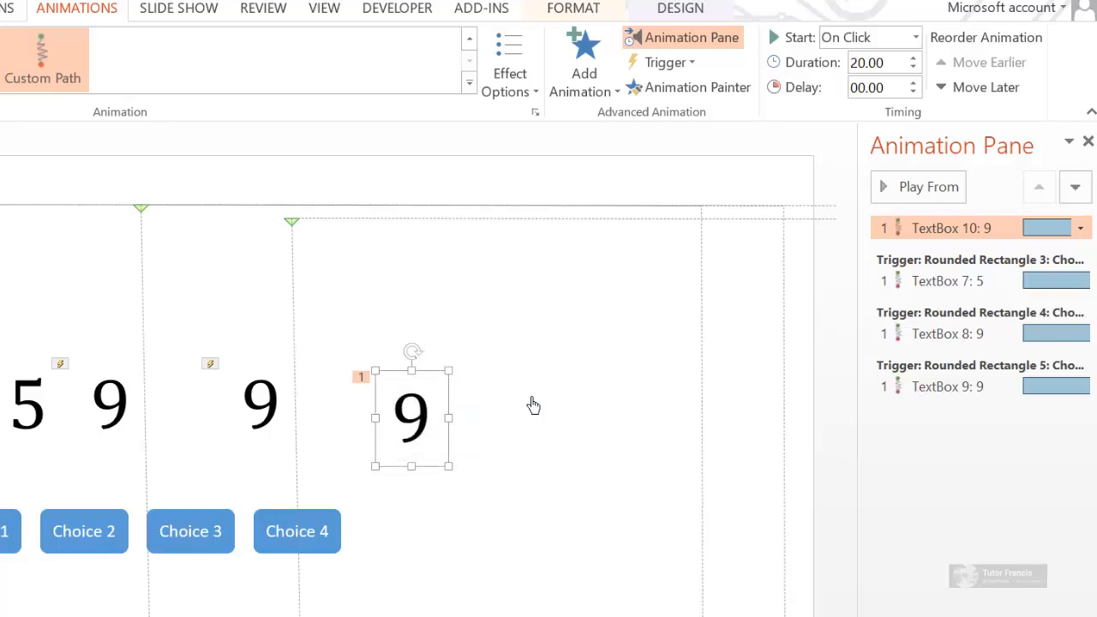
# Step: Set the newest 9's path animation to a duration of 25 seconds and a repeat count of 6
pyautogui.click(1081, 229)
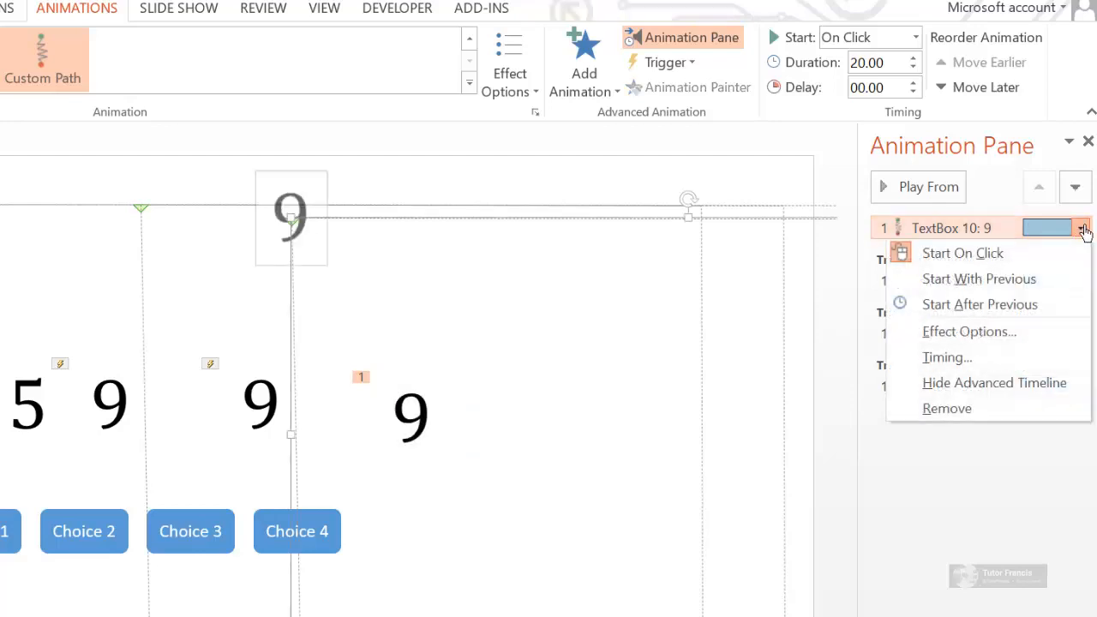
pyautogui.click(967, 335)
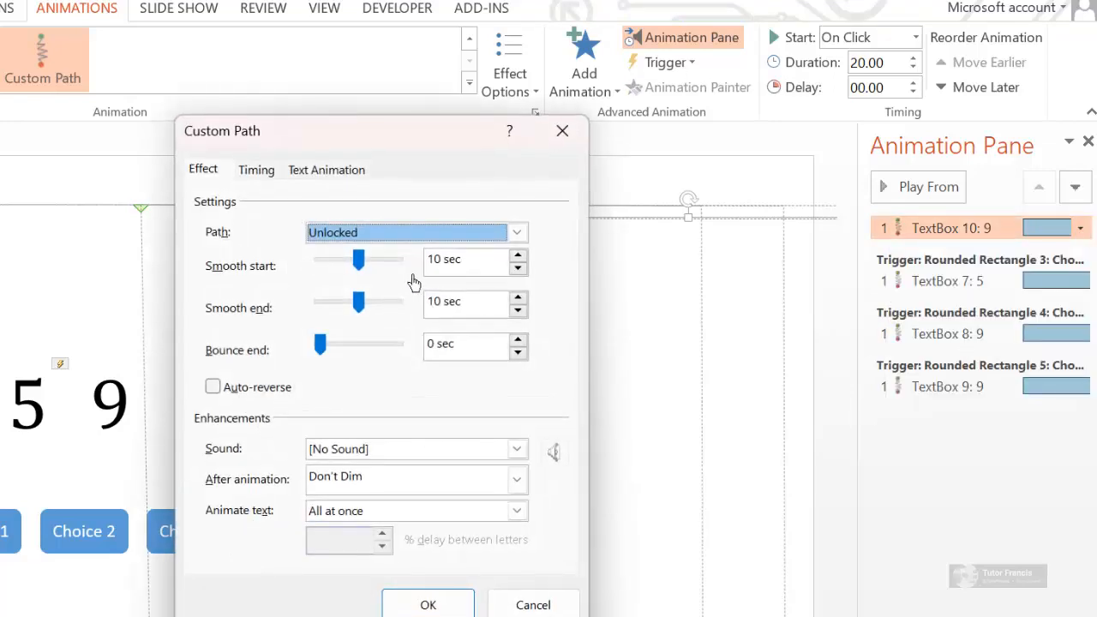
pyautogui.click(270, 176)
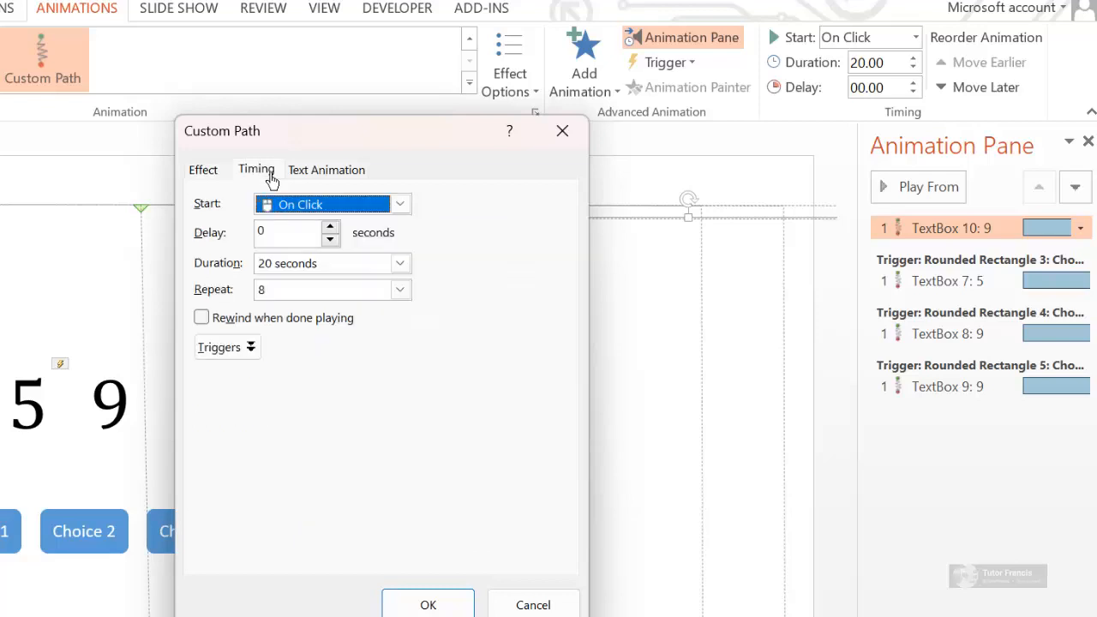
pyautogui.click(275, 273)
pyautogui.click(274, 273)
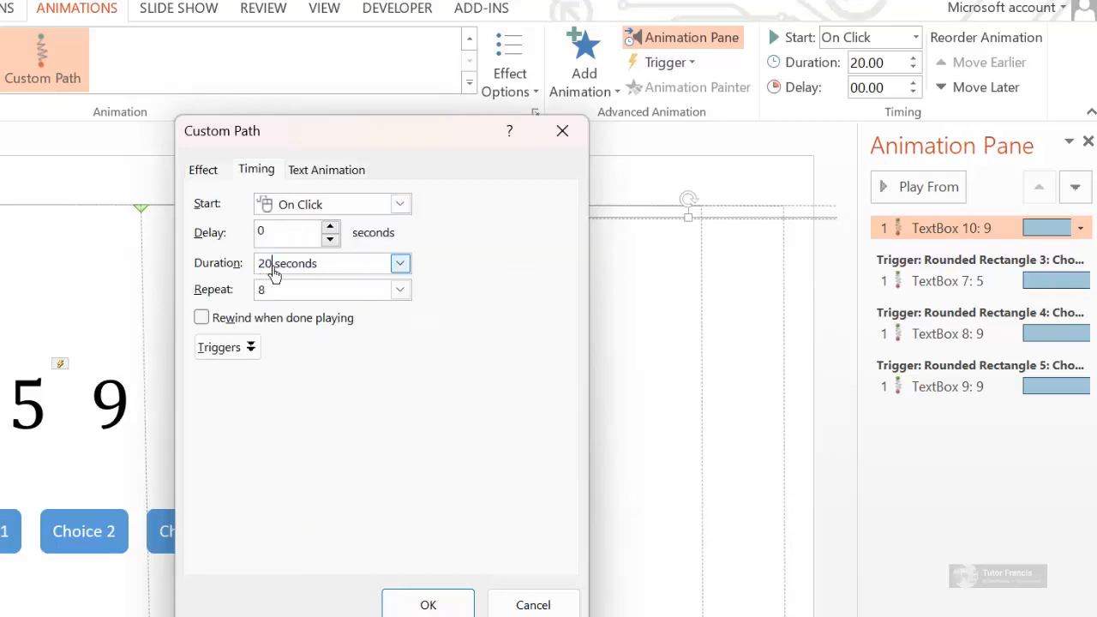
pyautogui.press('BackSpace')
pyautogui.write('5')
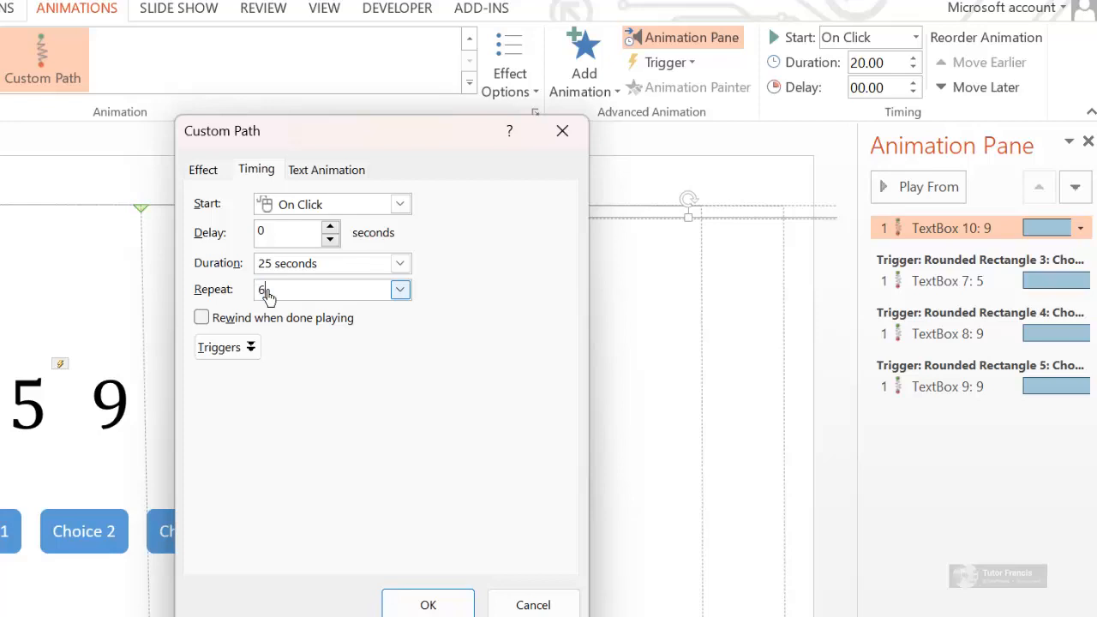
# Step: Trigger the newest 9's path animation on click of the Choice 4 button and apply the settings
pyautogui.click(249, 347)
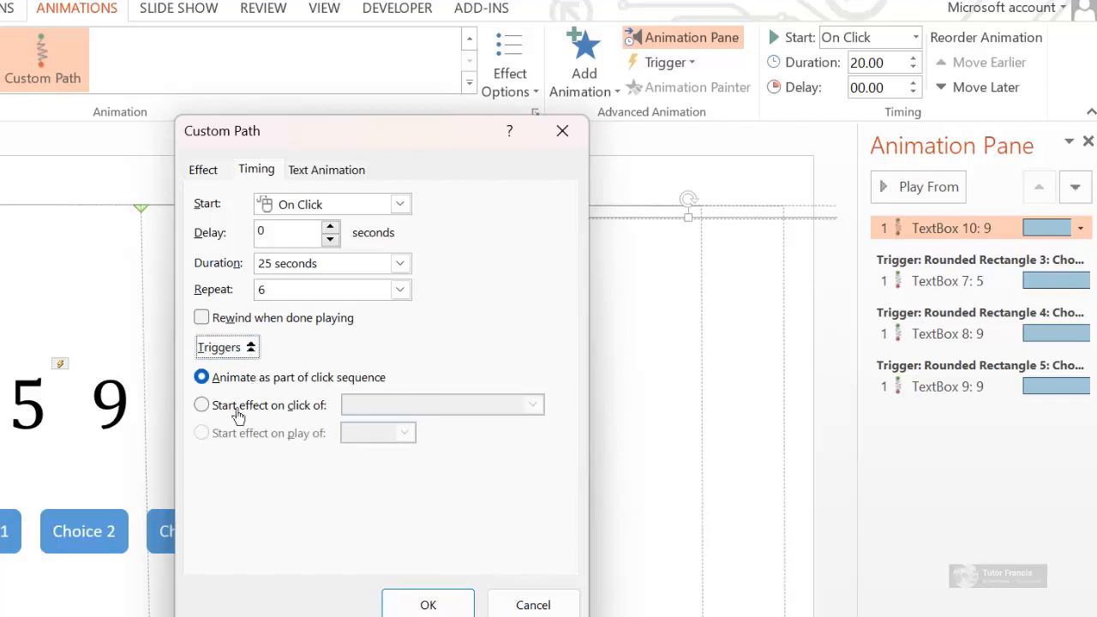
pyautogui.click(202, 407)
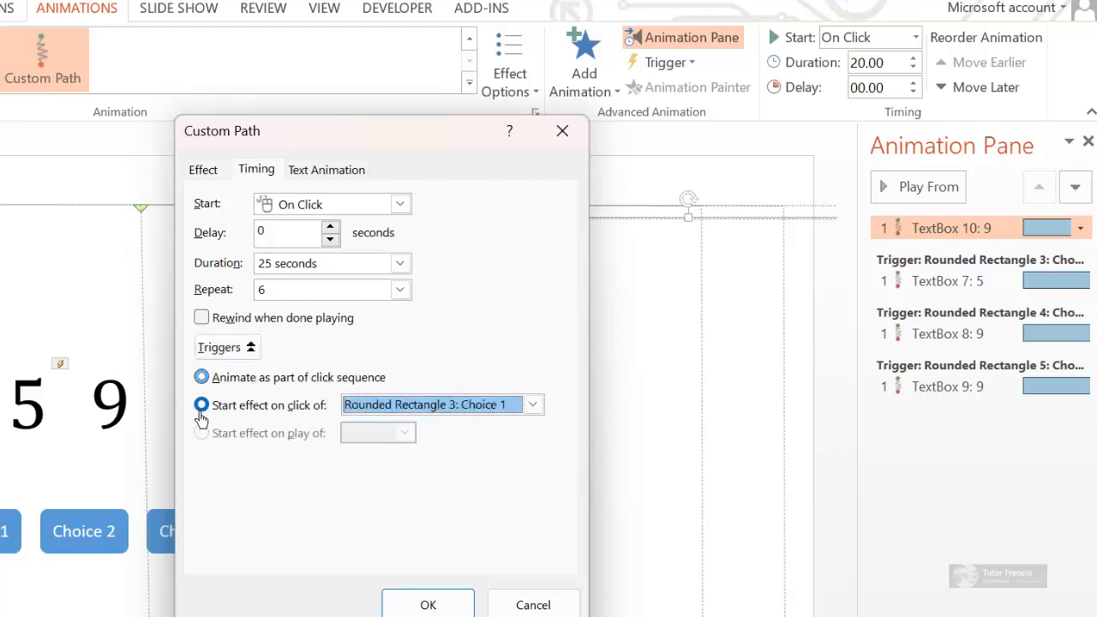
pyautogui.click(532, 406)
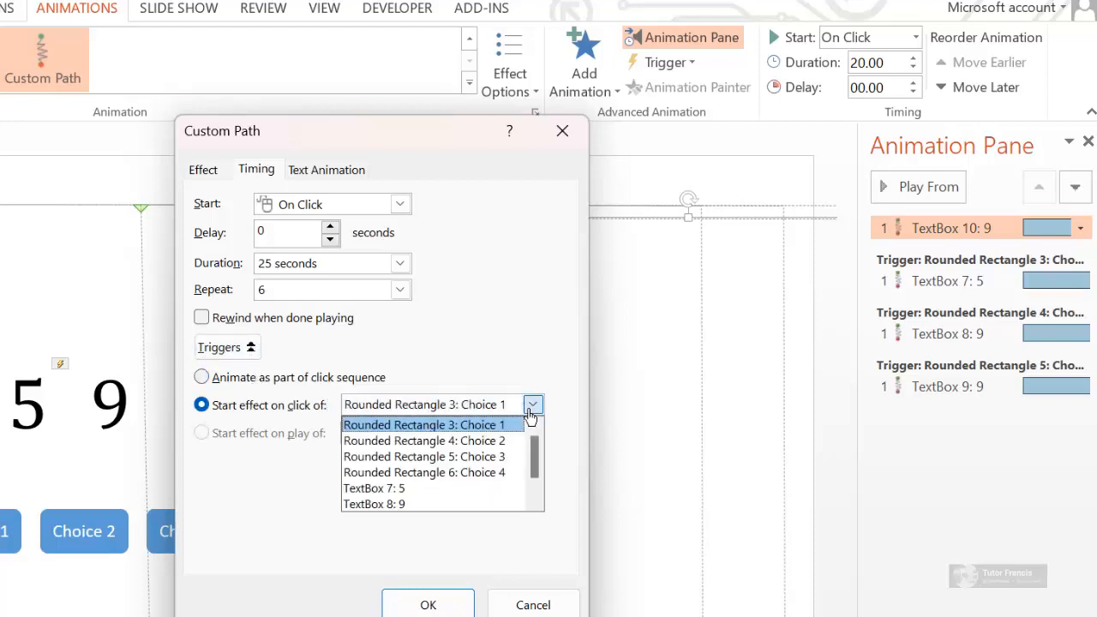
pyautogui.click(489, 488)
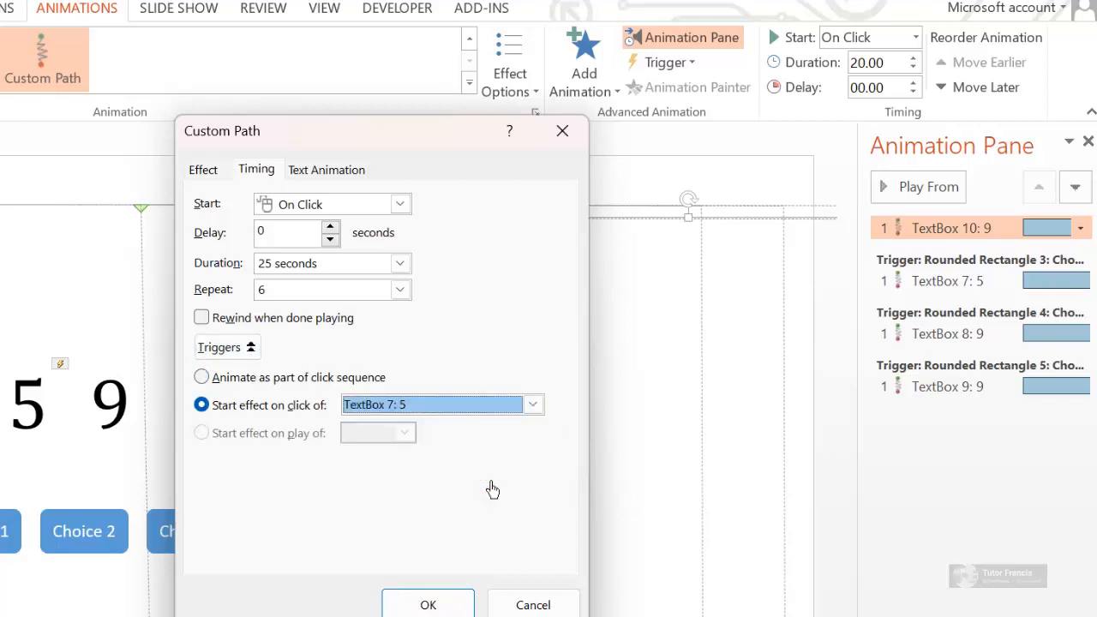
pyautogui.click(532, 404)
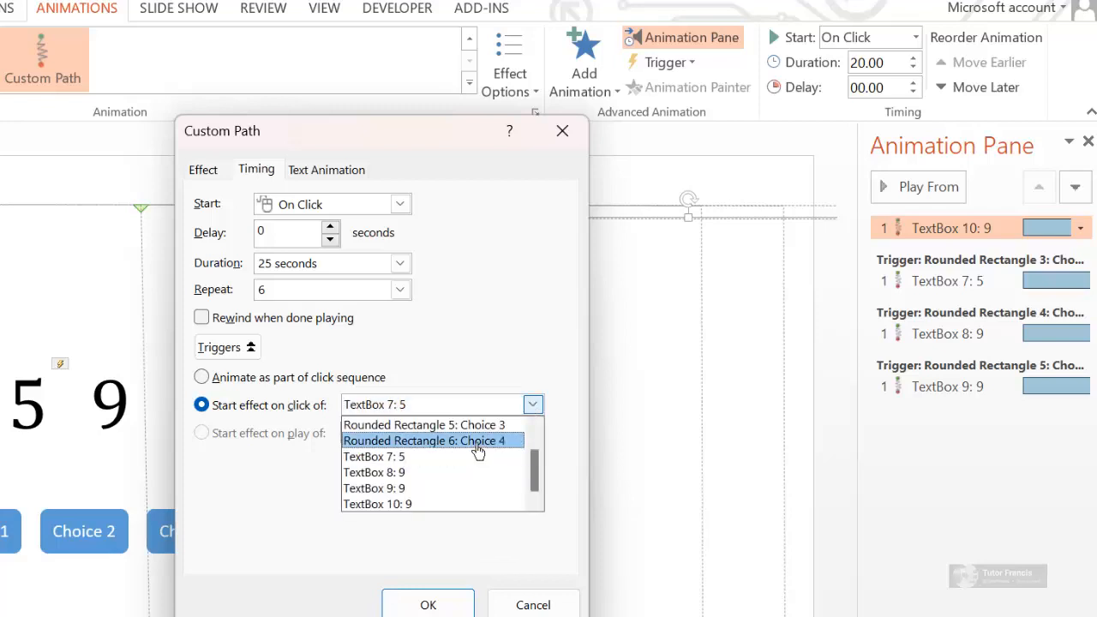
pyautogui.click(478, 440)
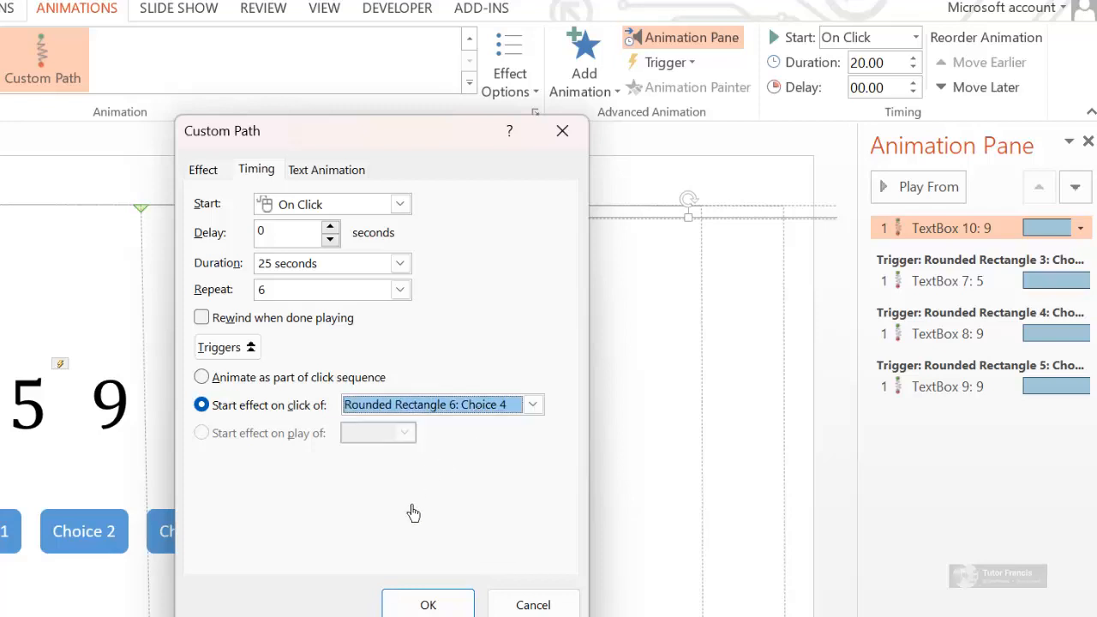
pyautogui.click(426, 605)
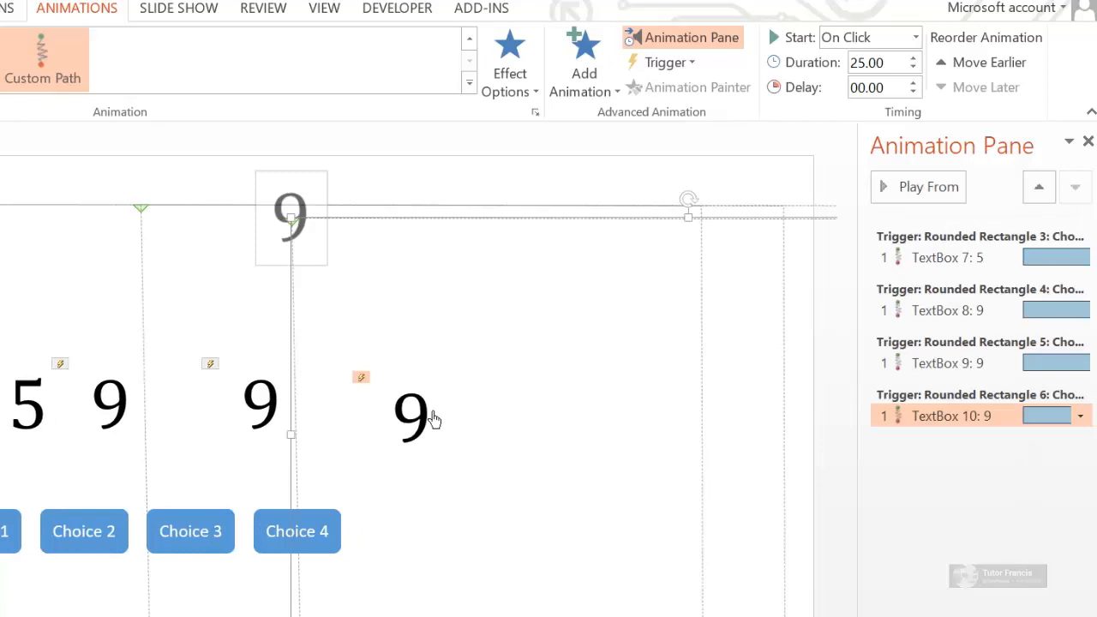
# Step: Change the last number in the row to 4 and the number before it to 6
pyautogui.doubleClick(426, 420)
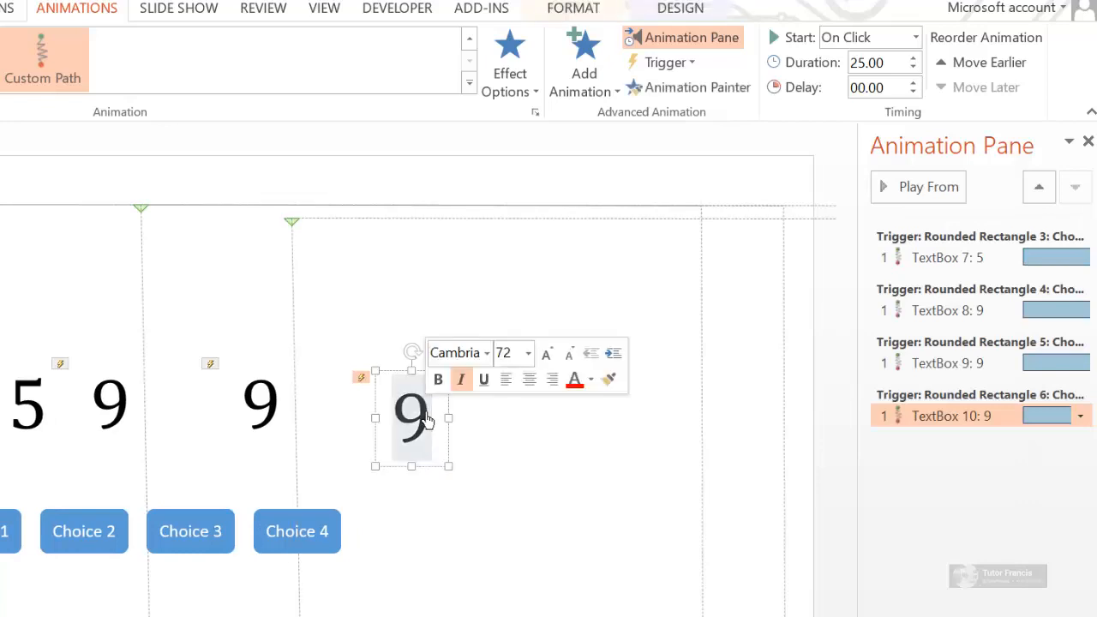
pyautogui.press('BackSpace')
pyautogui.write('4')
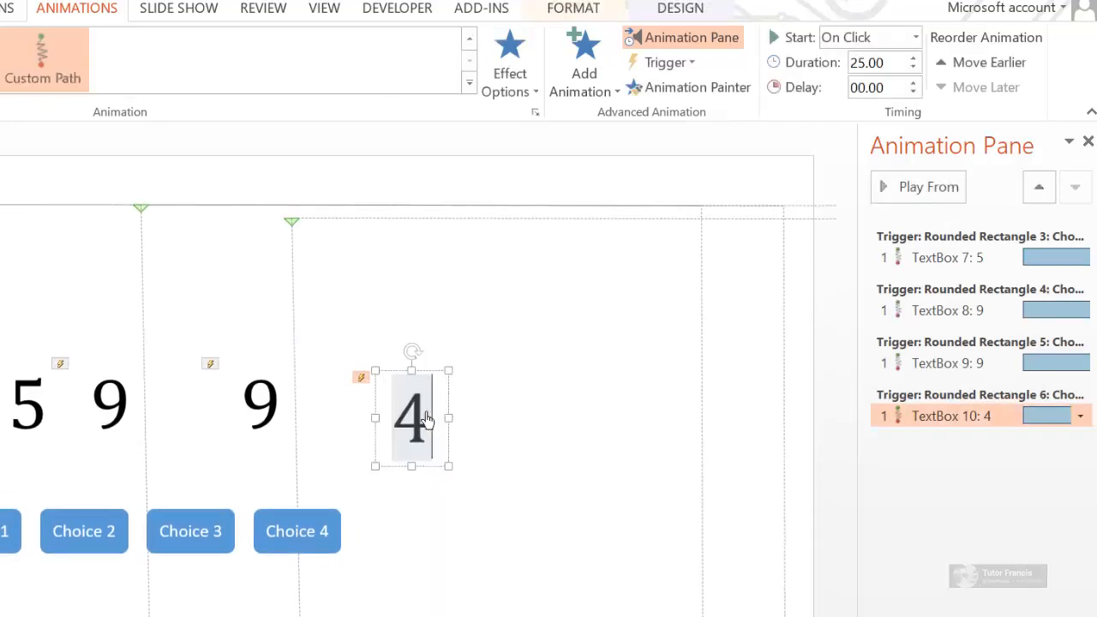
pyautogui.click(269, 410)
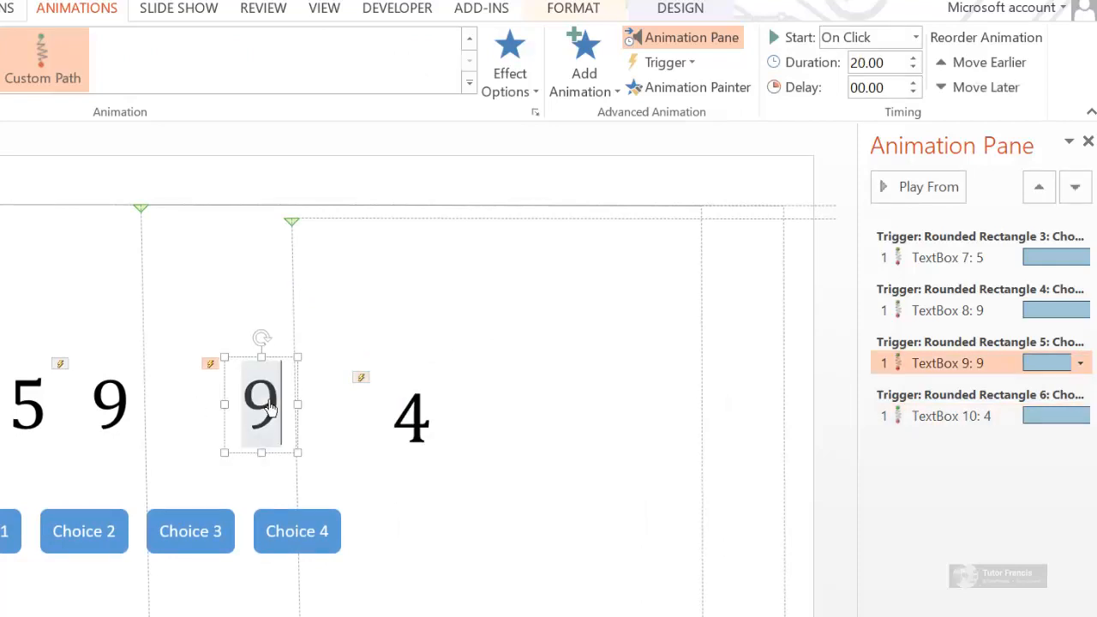
pyautogui.press('BackSpace')
pyautogui.write('6')
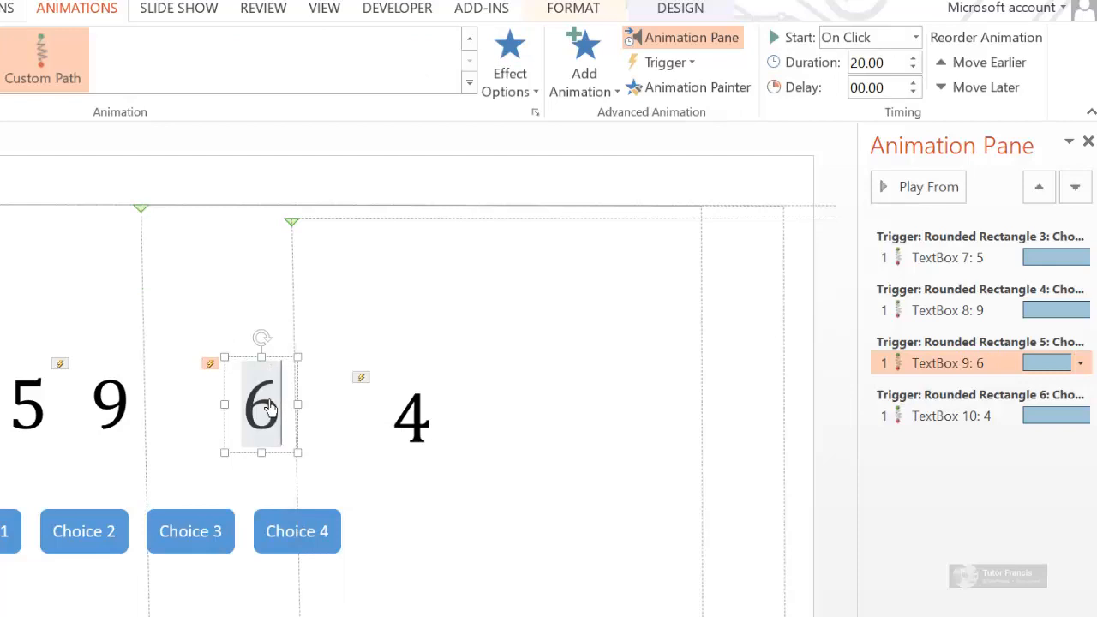
pyautogui.click(741, 583)
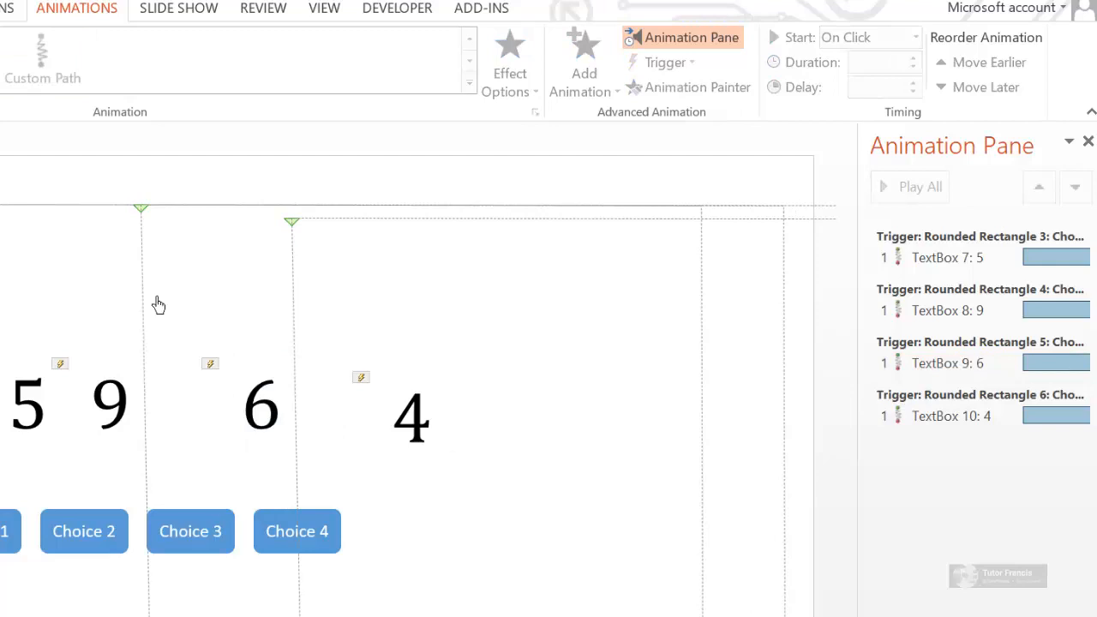
# Step: Start the slide show to view the slide with the four numbers and choice buttons
pyautogui.click(180, 11)
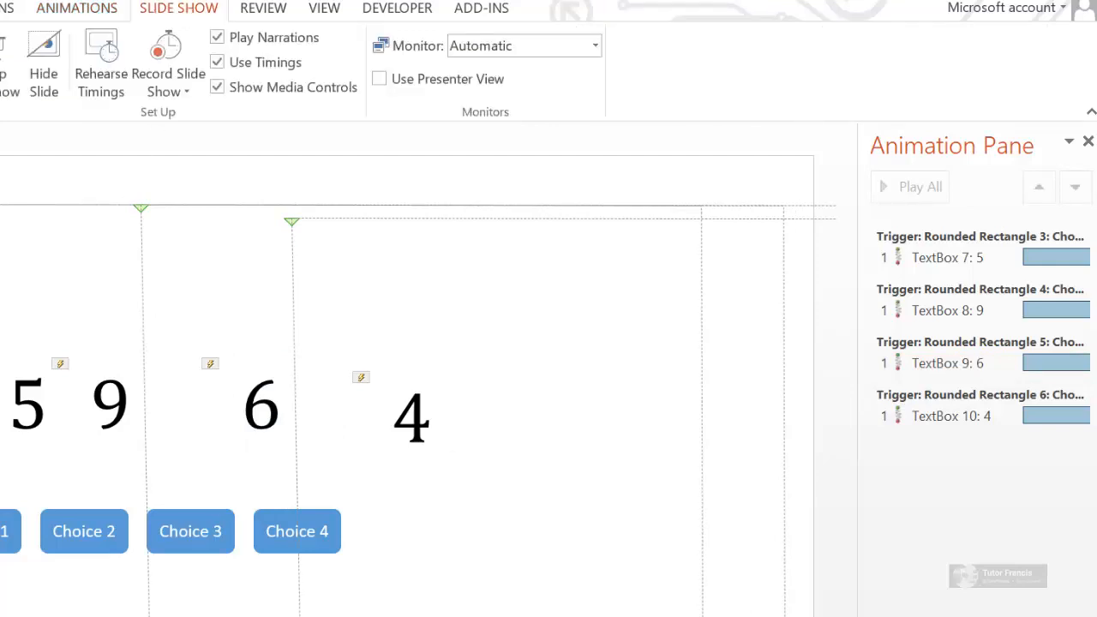
pyautogui.press('F5')
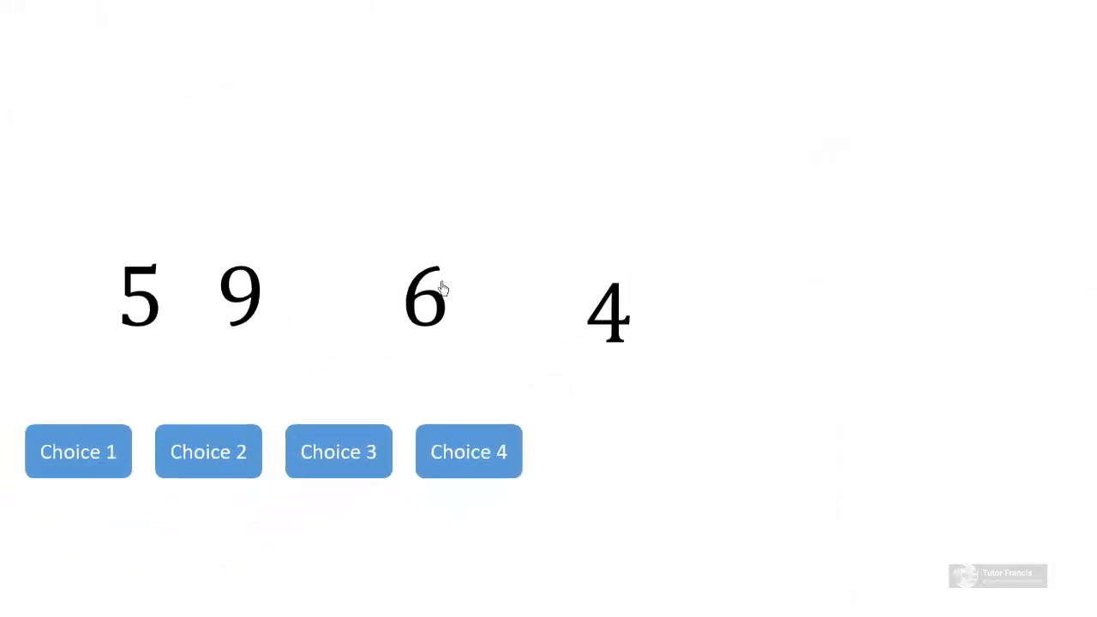
# Step: Play the number animations in the order Choice 4, Choice 3, Choice 2, Choice 1, and end the slide show
pyautogui.click(489, 432)
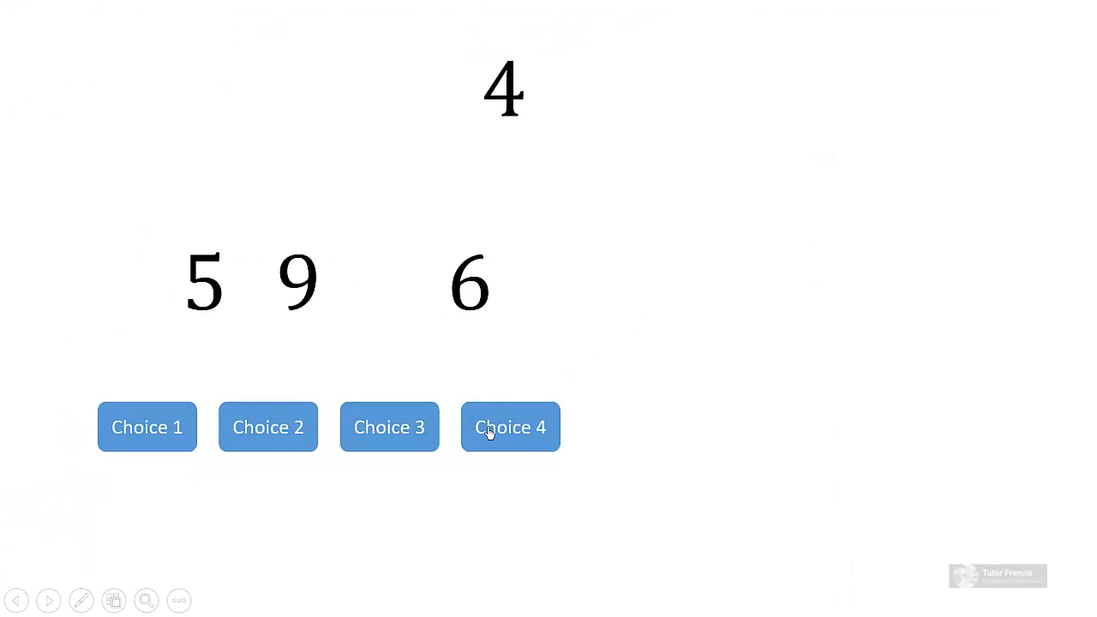
pyautogui.click(385, 436)
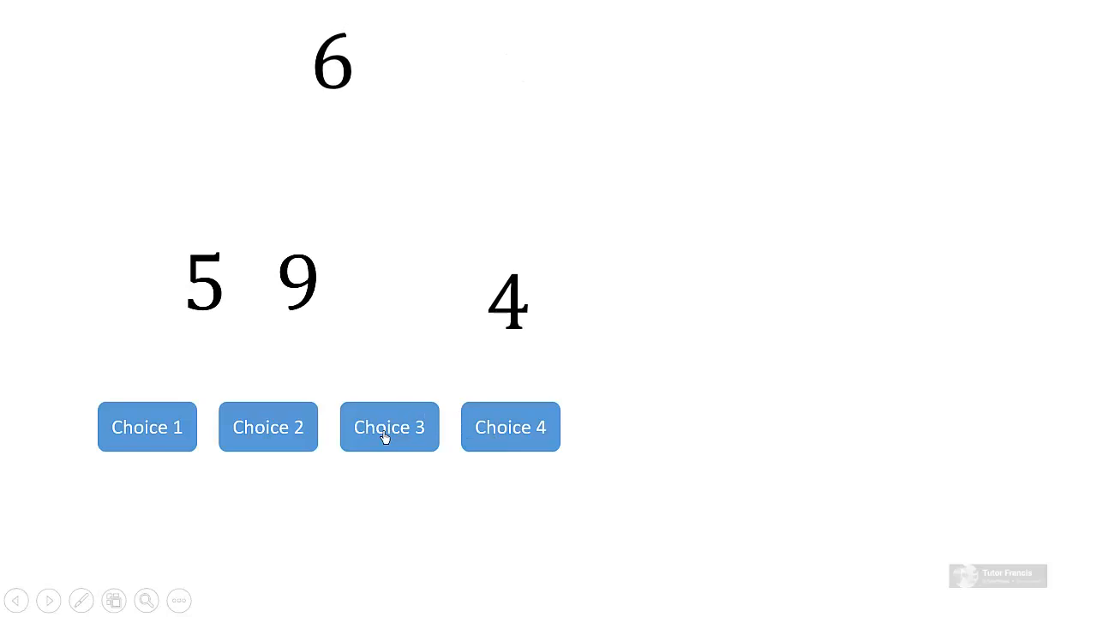
pyautogui.click(300, 425)
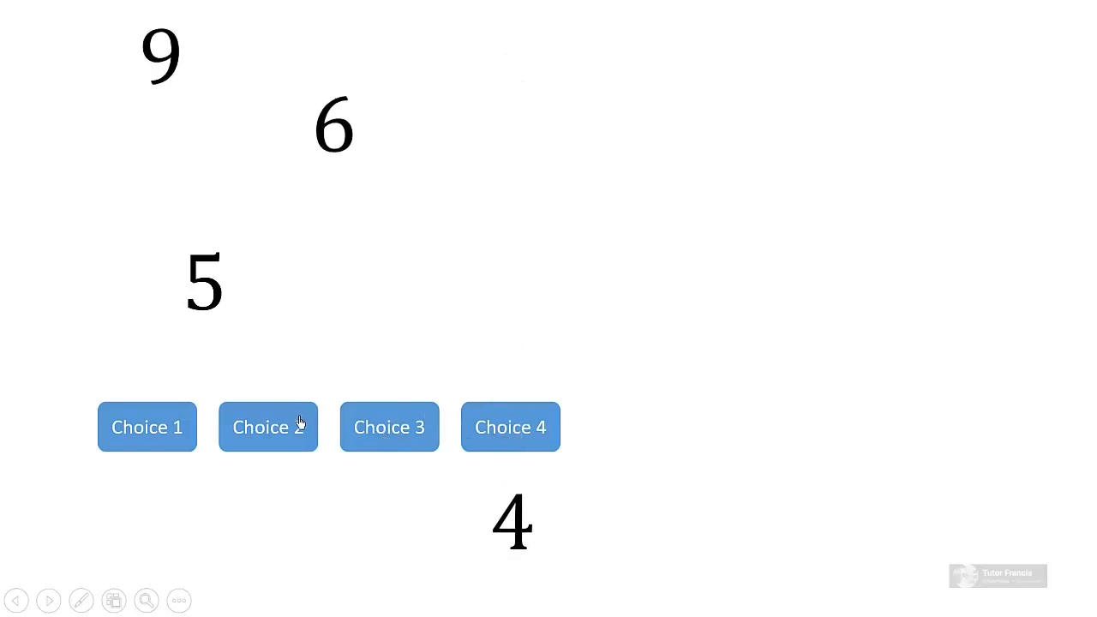
pyautogui.click(176, 446)
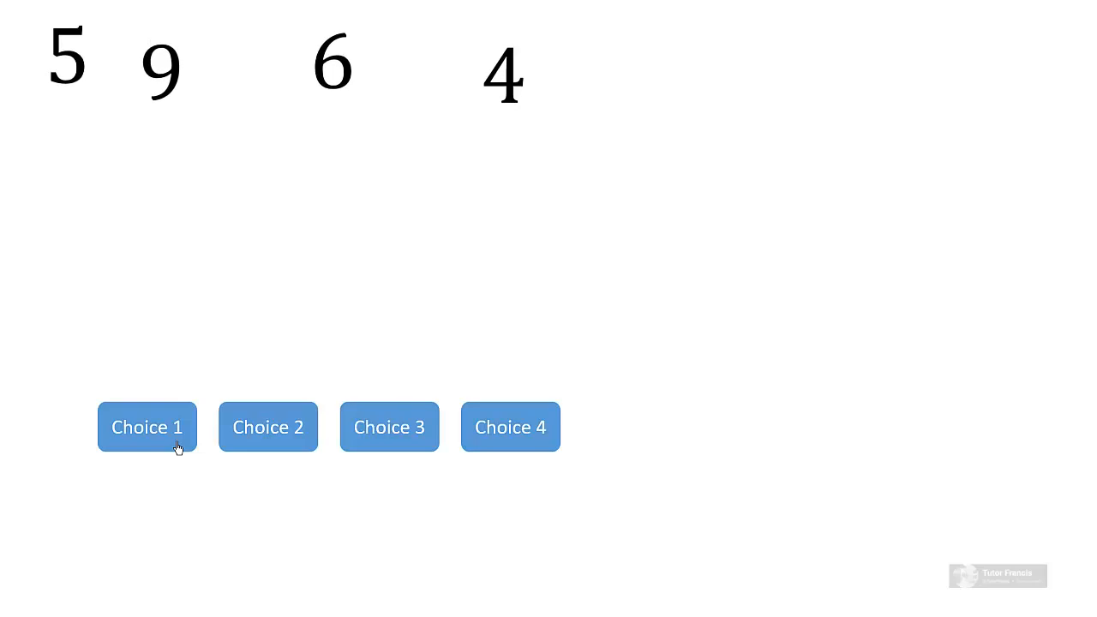
pyautogui.press('Escape')
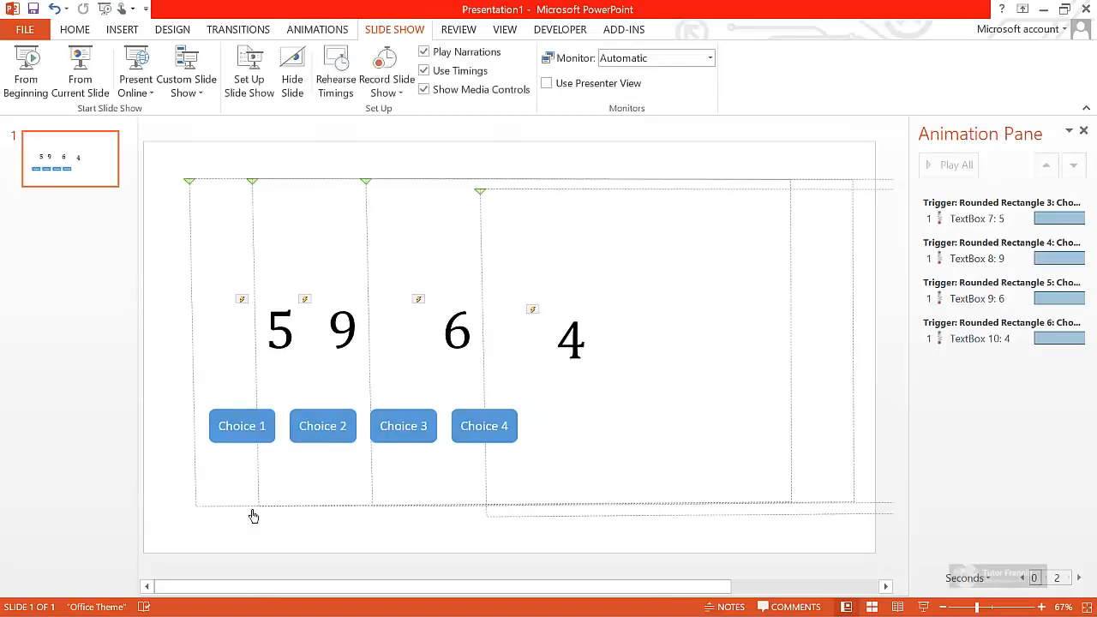
# Step: Move the 6's motion path so that it lies exactly over the 5's motion path
pyautogui.click(368, 282)
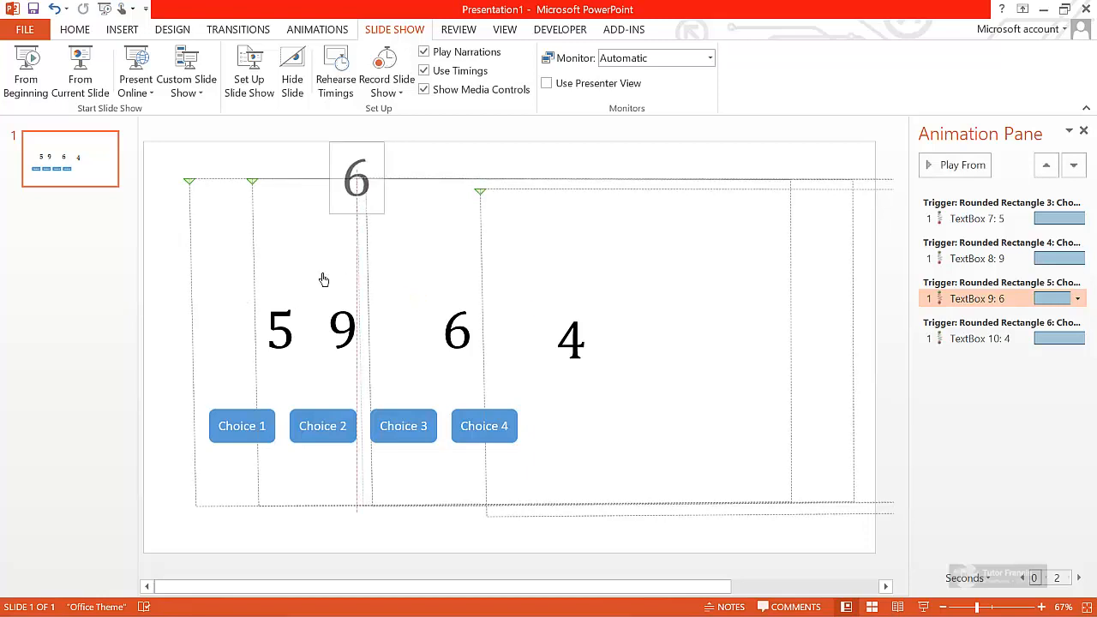
pyautogui.moveTo(261, 281); pyautogui.dragTo(195, 272)
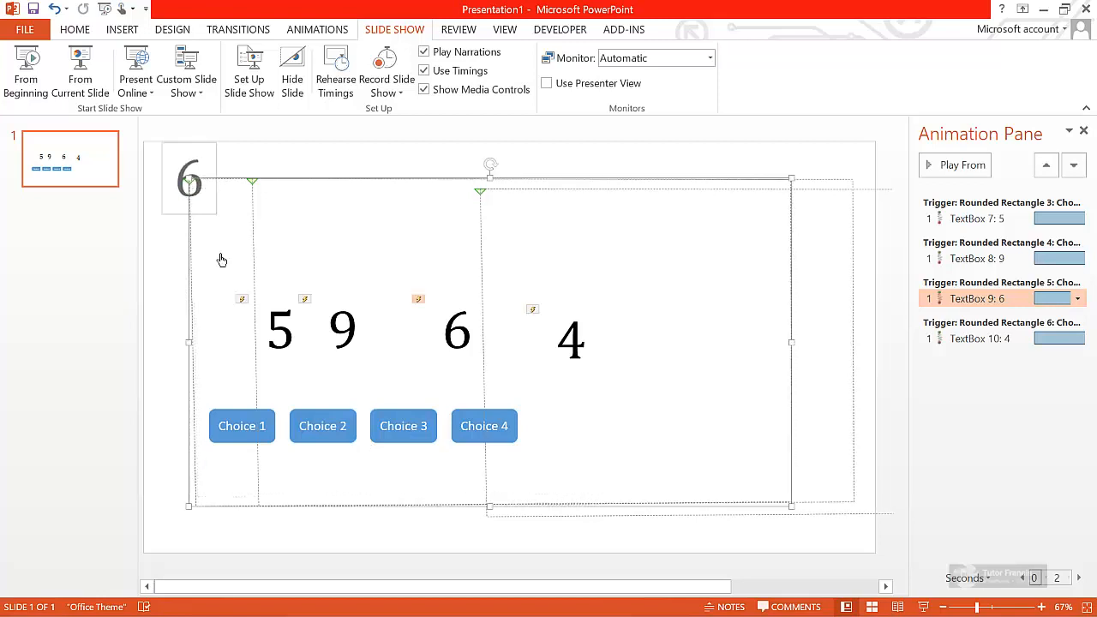
pyautogui.press('Escape')
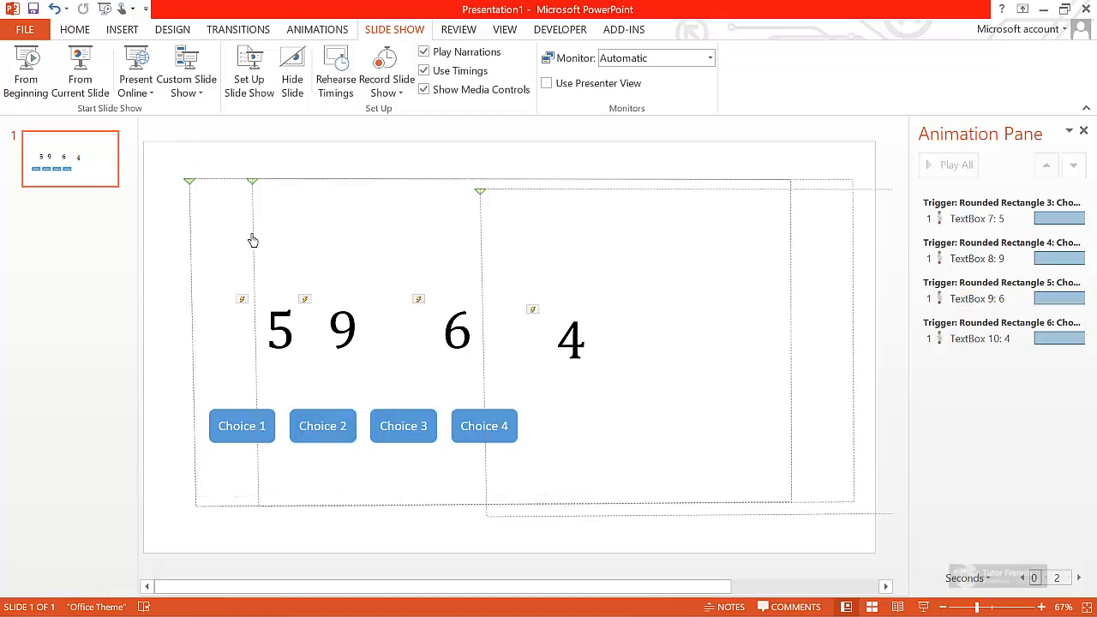
# Step: Move the 9's motion path onto the 5's motion path, and select the 4's motion path
pyautogui.click(254, 235)
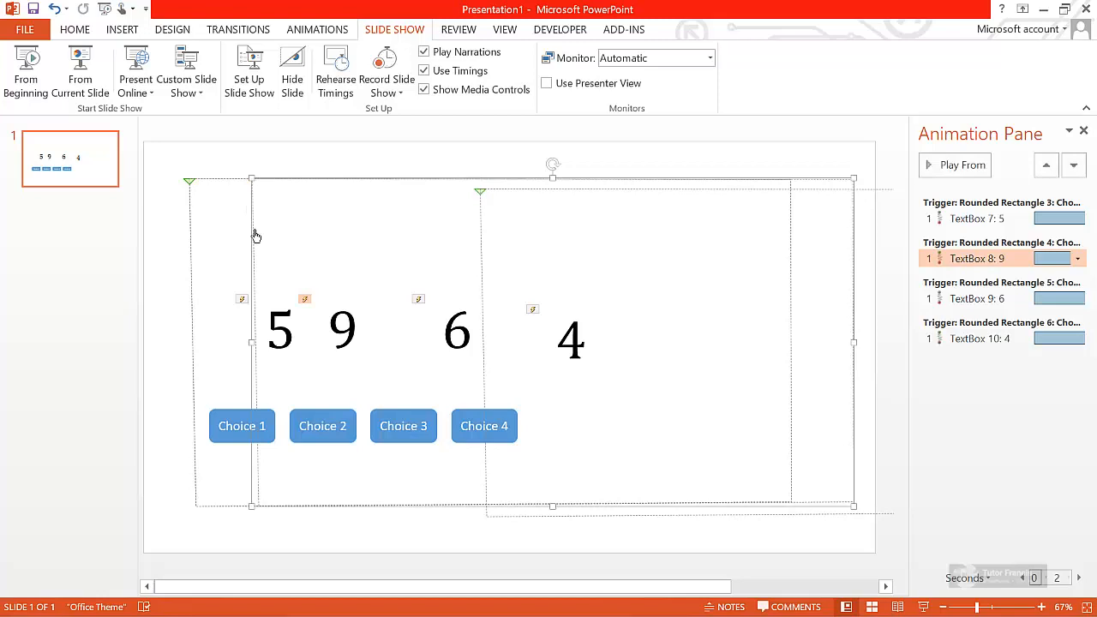
pyautogui.moveTo(254, 235); pyautogui.dragTo(194, 241)
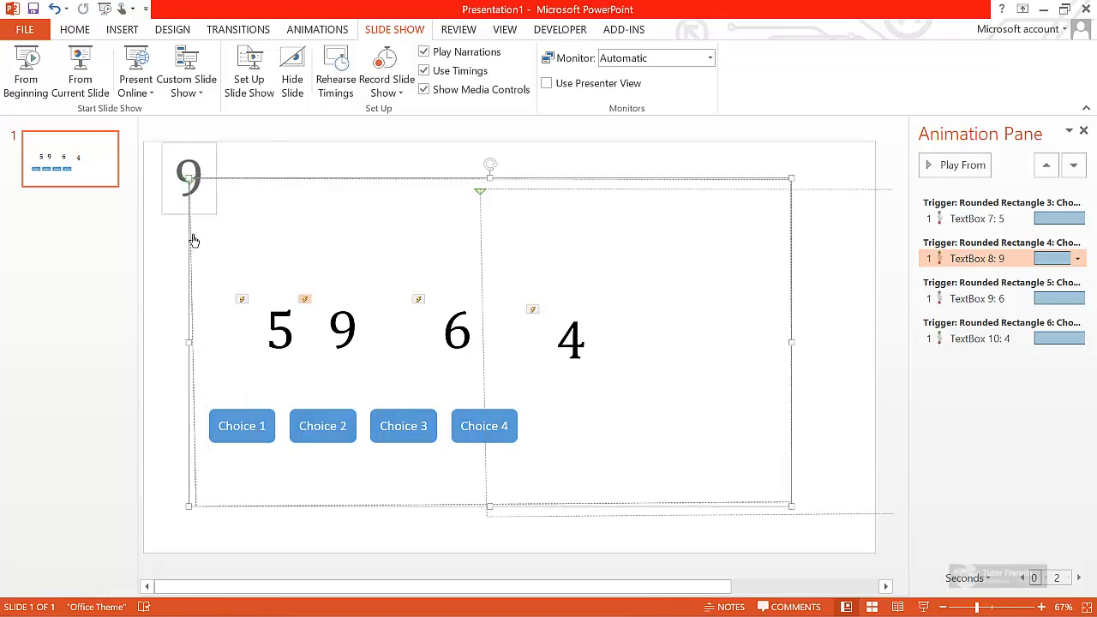
pyautogui.click(481, 247)
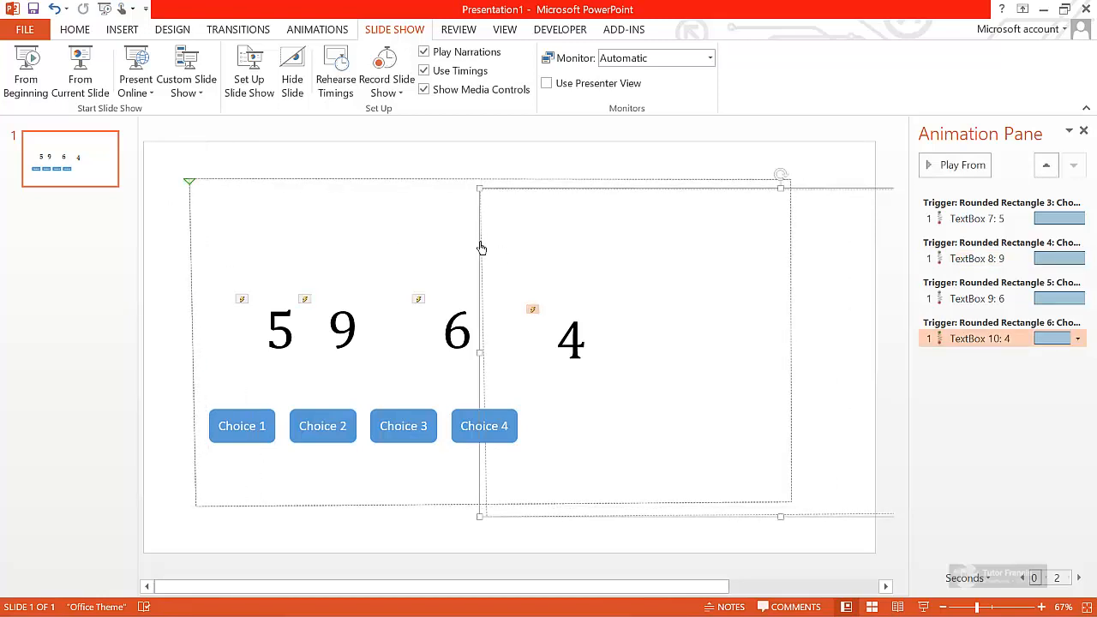